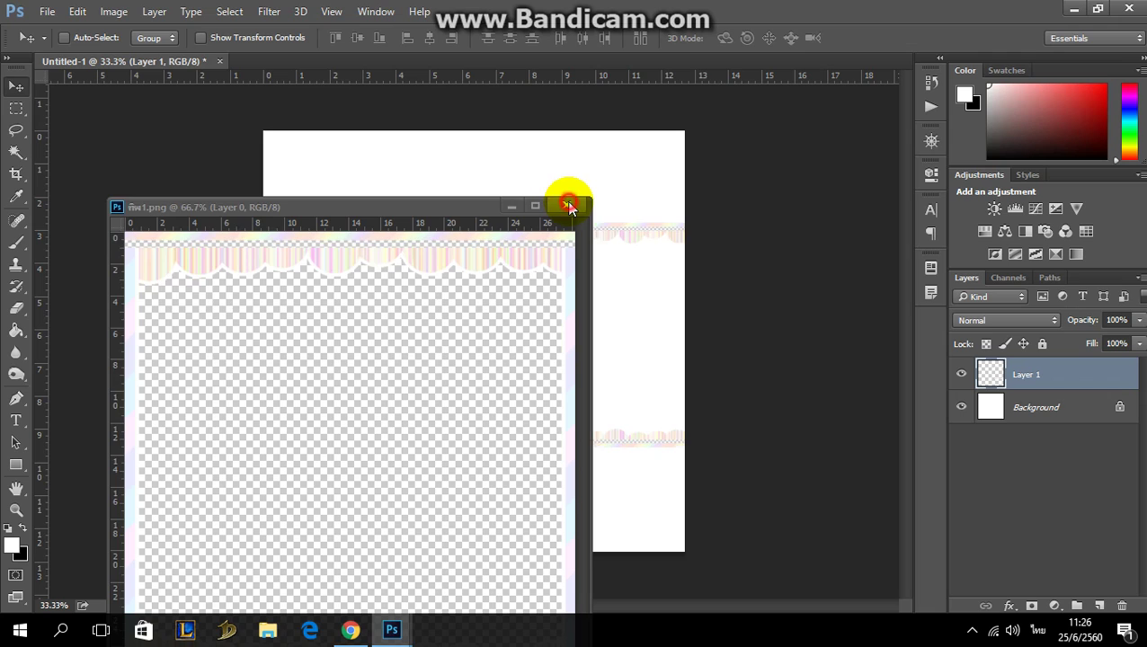
# Step: Move the pastel scalloped frame to the canvas's upper-left corner and scale it to about 189.5% to fill the canvas
pyautogui.moveTo(589, 249); pyautogui.dragTo(423, 197)
pyautogui.hotkey('ctrl', 't')
pyautogui.moveTo(487, 353); pyautogui.dragTo(679, 537)
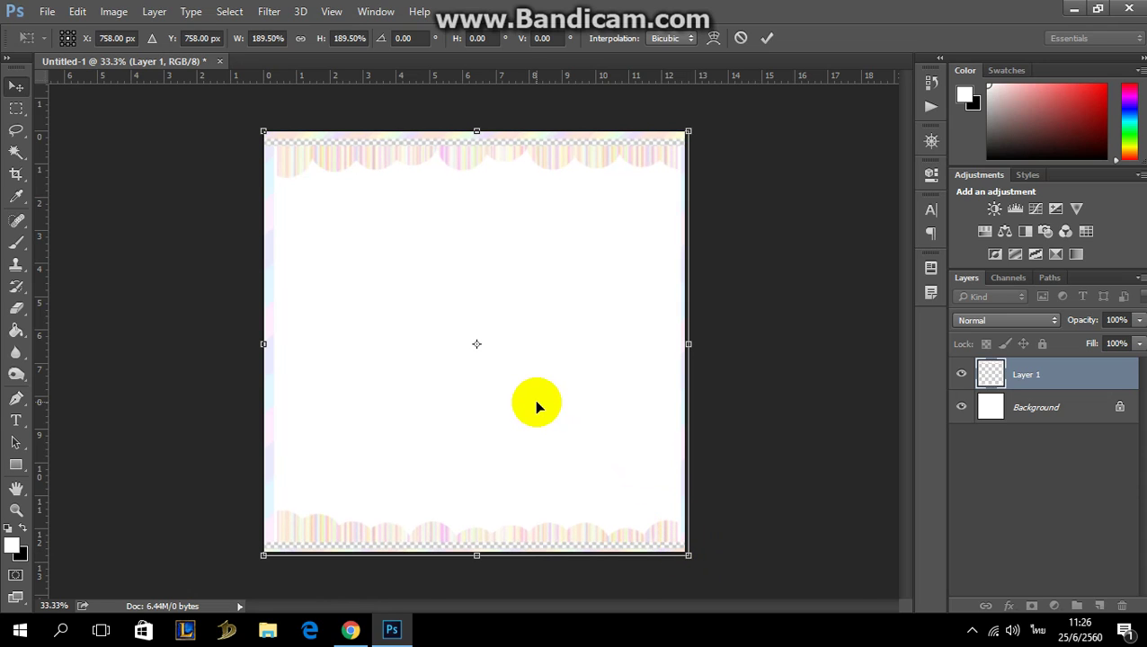
pyautogui.press('Return')
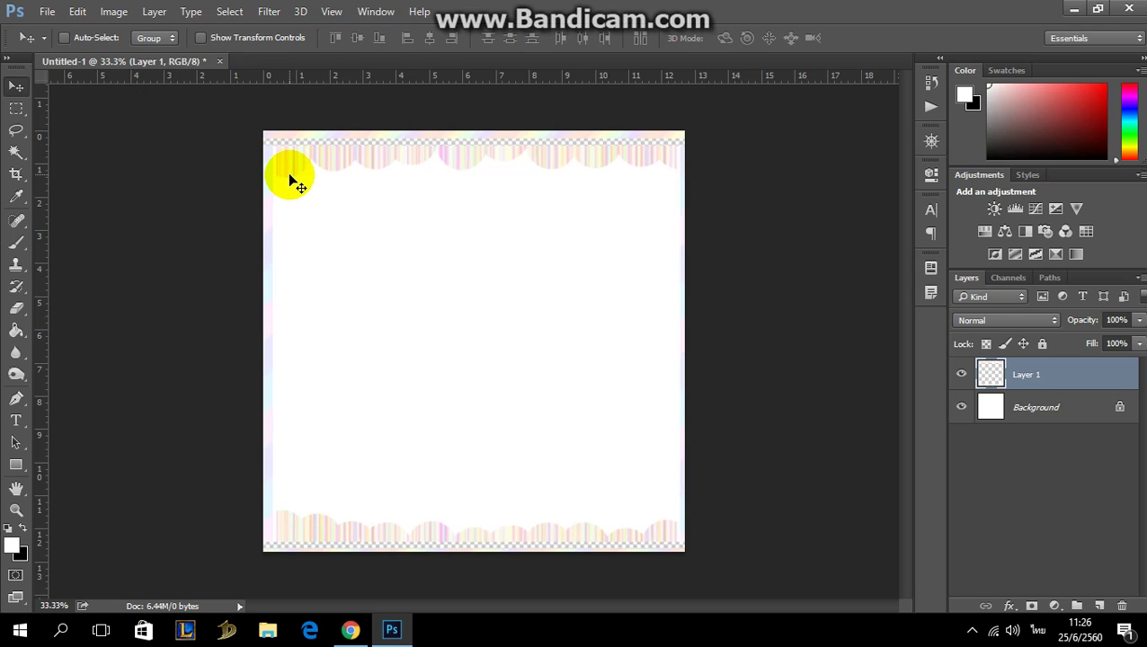
# Step: Open the images 5.png and d0952d0964cd02e57dc46a0de0769c97.png together
pyautogui.hotkey('ctrl', 'o')
pyautogui.click(386, 133)
pyautogui.keyDown('ctrl'); pyautogui.click(190, 148); pyautogui.keyUp('ctrl')
pyautogui.click(403, 406)
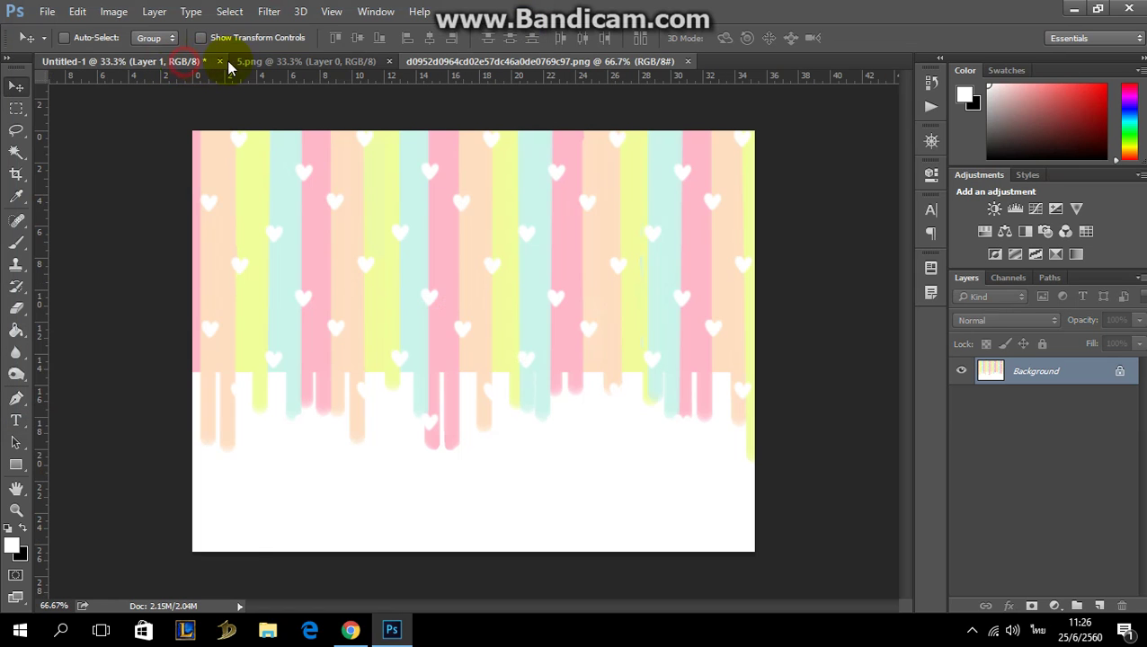
# Step: Bring the cut-out man from 5.png into the Untitled-1 document and close 5.png
pyautogui.moveTo(229, 68); pyautogui.dragTo(169, 172)
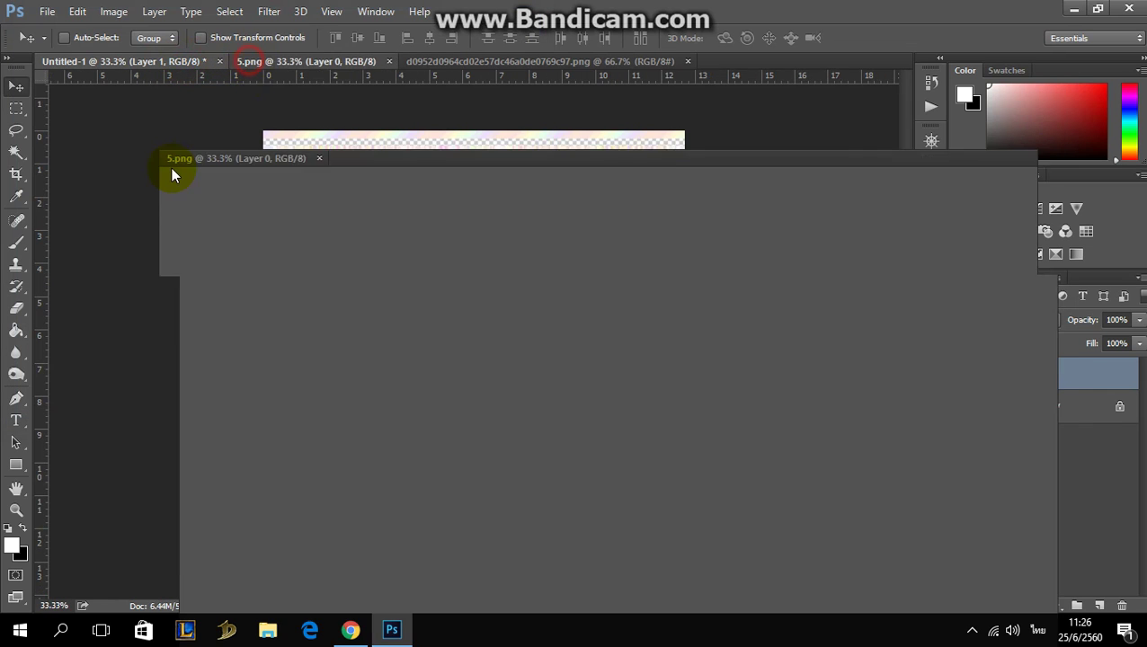
pyautogui.moveTo(287, 255); pyautogui.dragTo(545, 256)
pyautogui.click(468, 168)
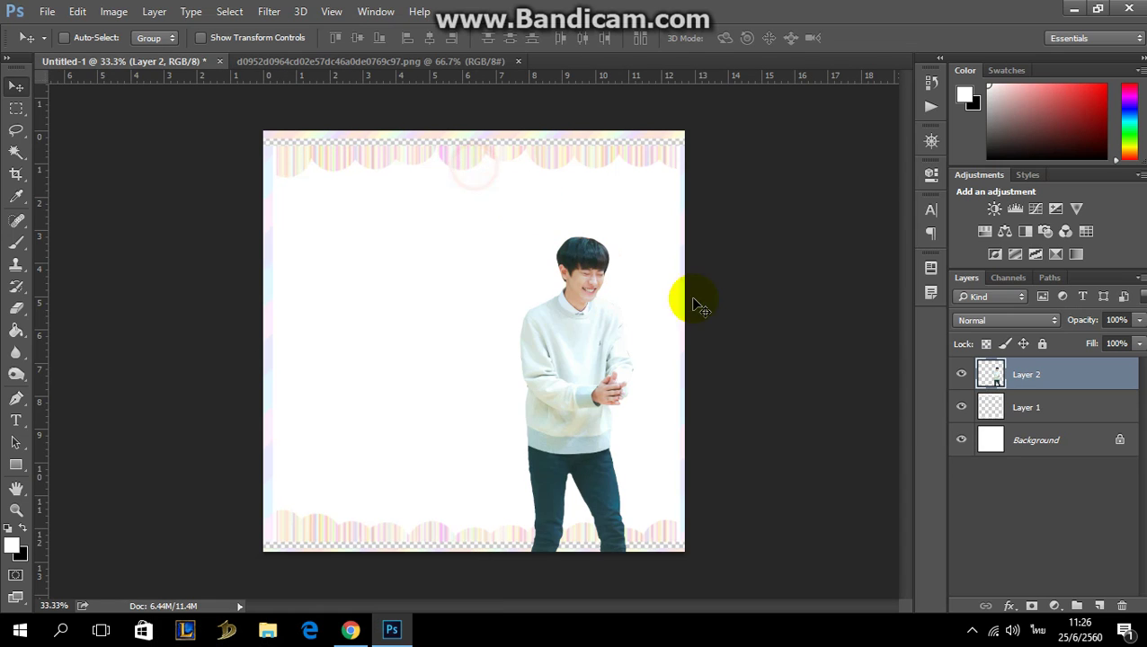
# Step: Place Layer 2 beneath the frame layer, then enlarge the man and position him at the centre of the canvas
pyautogui.moveTo(973, 377); pyautogui.dragTo(981, 416)
pyautogui.moveTo(462, 330); pyautogui.dragTo(499, 435)
pyautogui.hotkey('ctrl', 't')
pyautogui.moveTo(673, 292); pyautogui.dragTo(853, 145)
pyautogui.moveTo(507, 243); pyautogui.dragTo(499, 412)
pyautogui.press('Return')
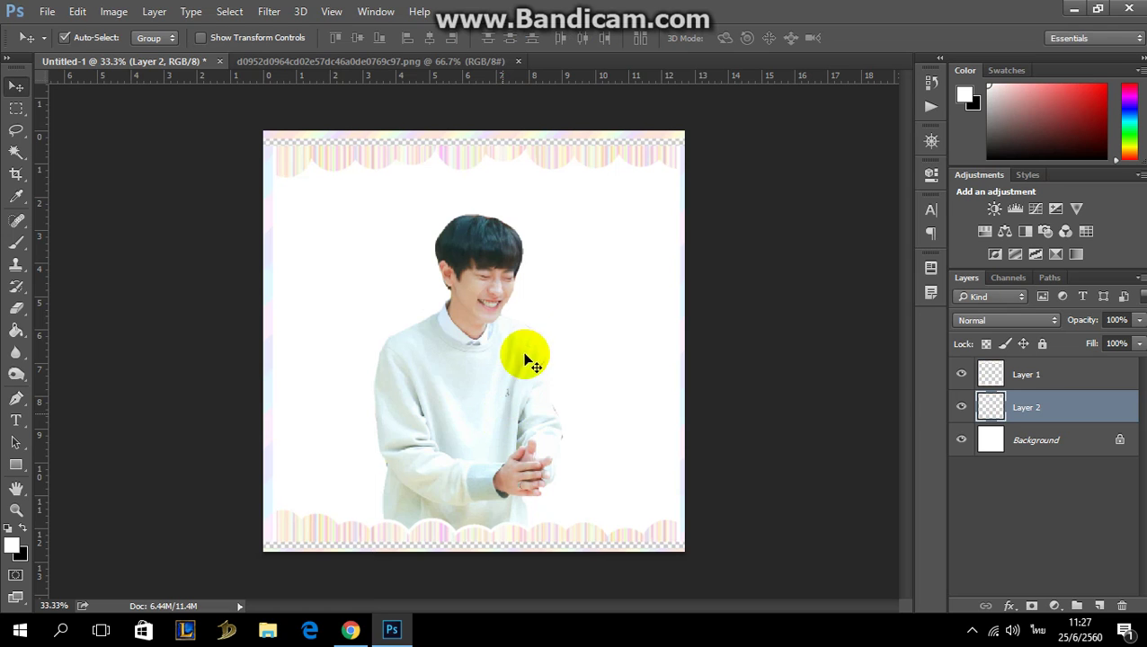
# Step: Select the man's head down to the collar with a rectangular marquee and copy it to a new layer
pyautogui.scroll(5, 525, 359)
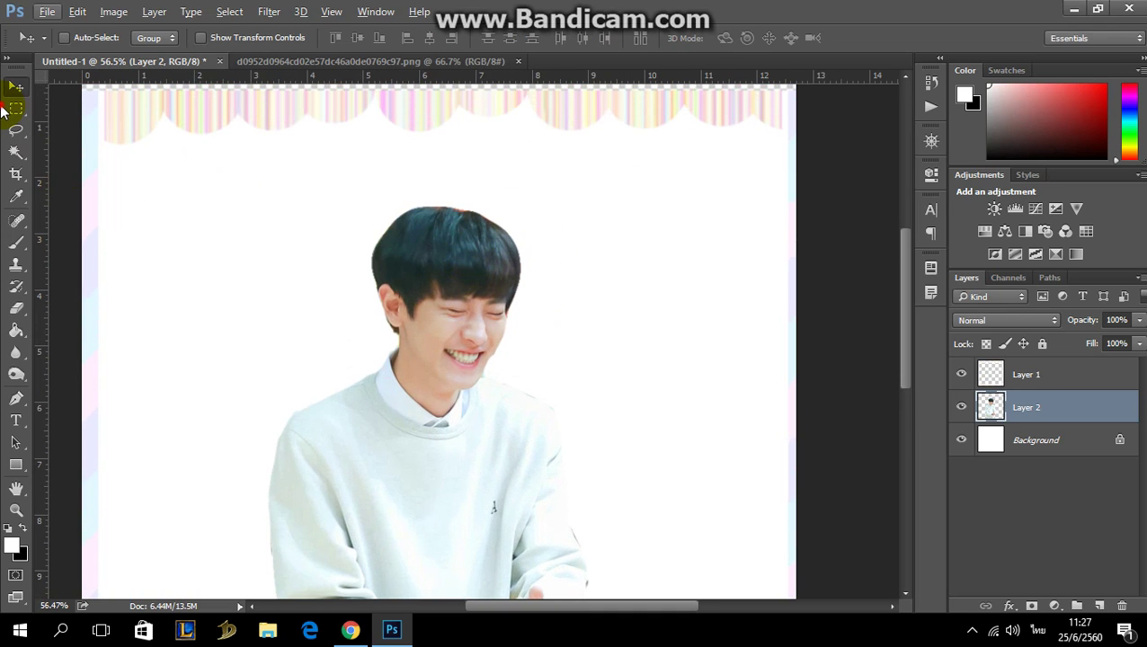
pyautogui.click(31, 108)
pyautogui.moveTo(357, 194); pyautogui.dragTo(571, 436)
pyautogui.moveTo(525, 381); pyautogui.dragTo(517, 387)
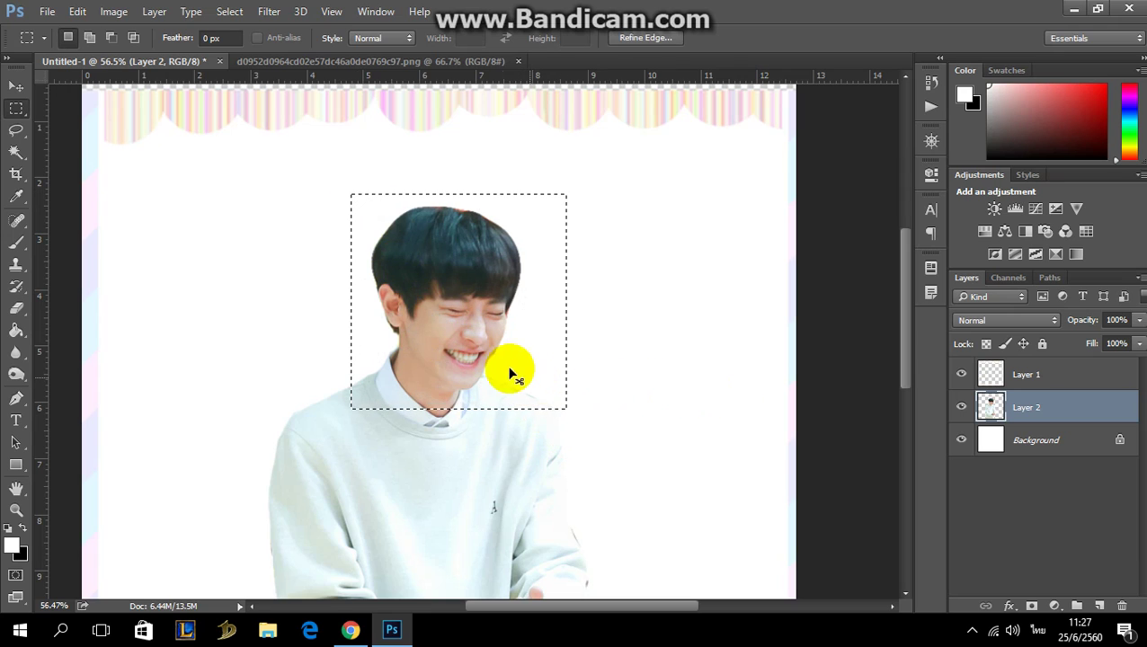
pyautogui.hotkey('ctrl', 'j')
# Step: Scale the head and body layers together to about 111% and move them down on the canvas
pyautogui.scroll(-3, 441, 237)
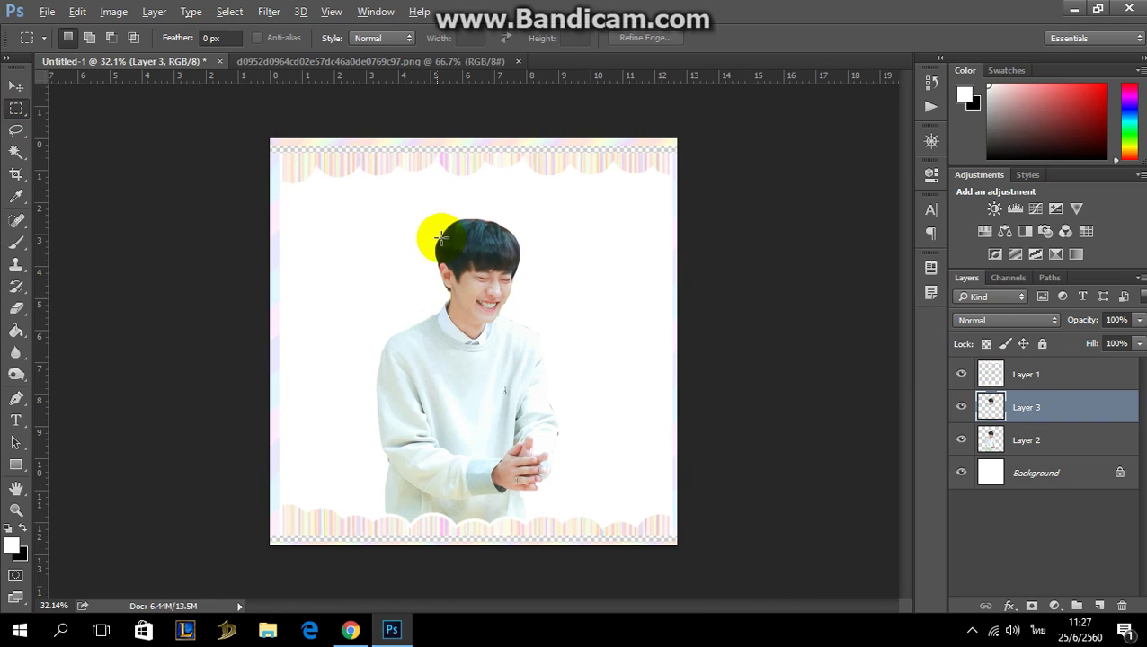
pyautogui.keyDown('shift'); pyautogui.click(1034, 440); pyautogui.keyUp('shift')
pyautogui.hotkey('ctrl', 't')
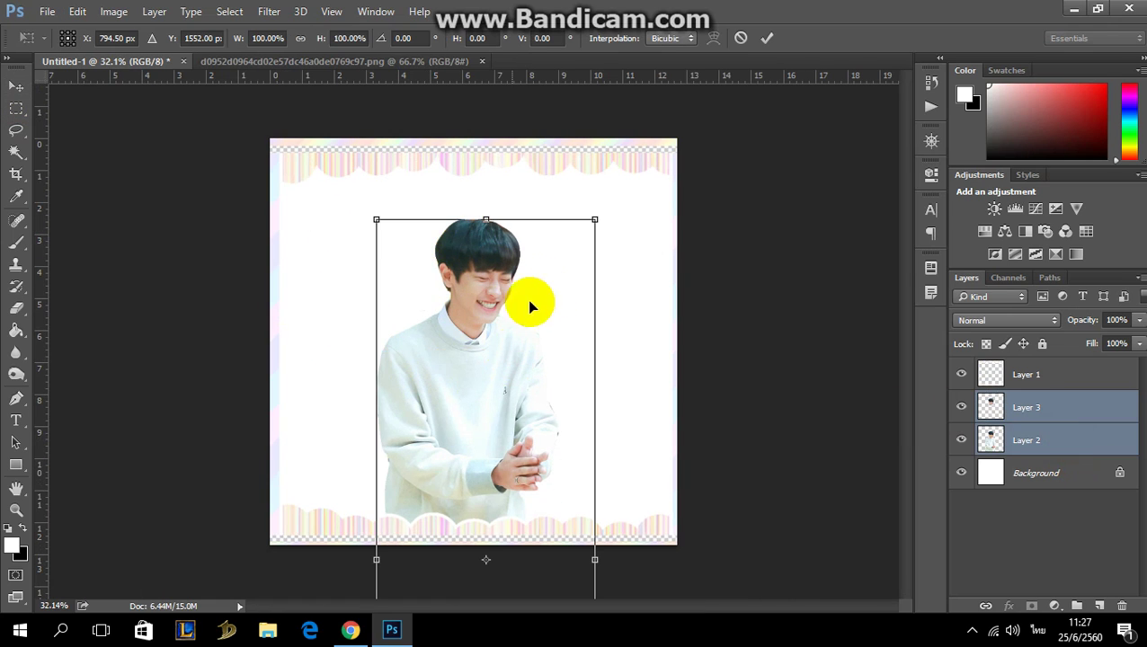
pyautogui.moveTo(592, 219); pyautogui.dragTo(670, 160)
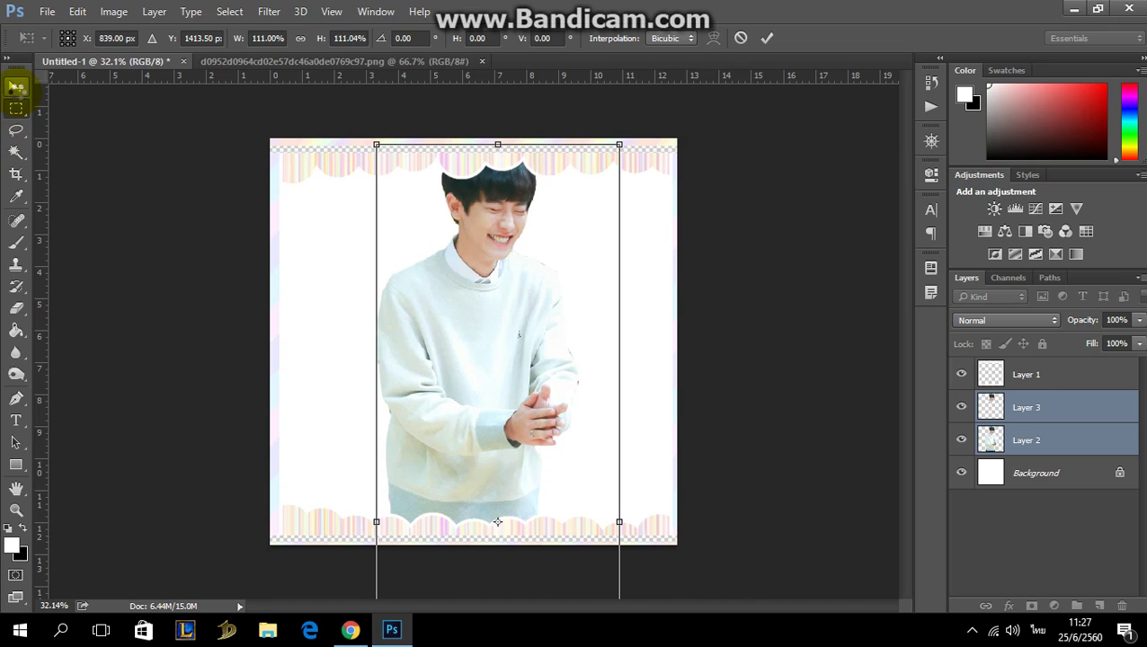
pyautogui.click(17, 91)
pyautogui.moveTo(427, 263); pyautogui.dragTo(454, 409)
# Step: Enlarge the head and body layers together once more, by about 105.4%
pyautogui.press('ctrl')
pyautogui.hotkey('ctrl', 't')
pyautogui.moveTo(610, 269); pyautogui.dragTo(658, 239)
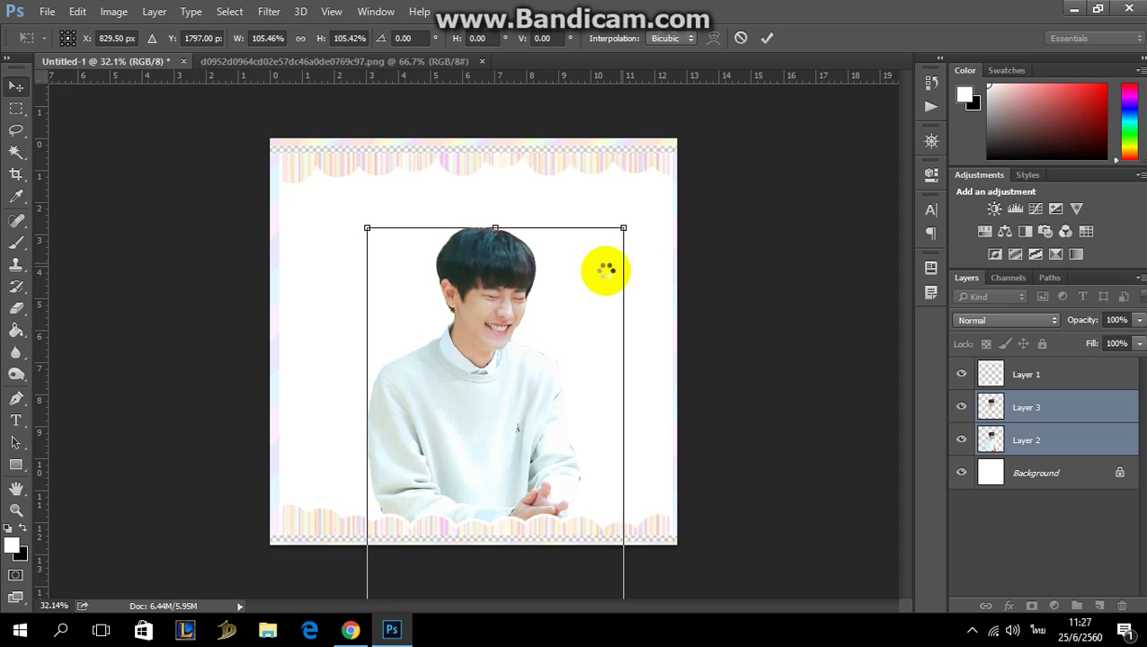
pyautogui.doubleClick(514, 436)
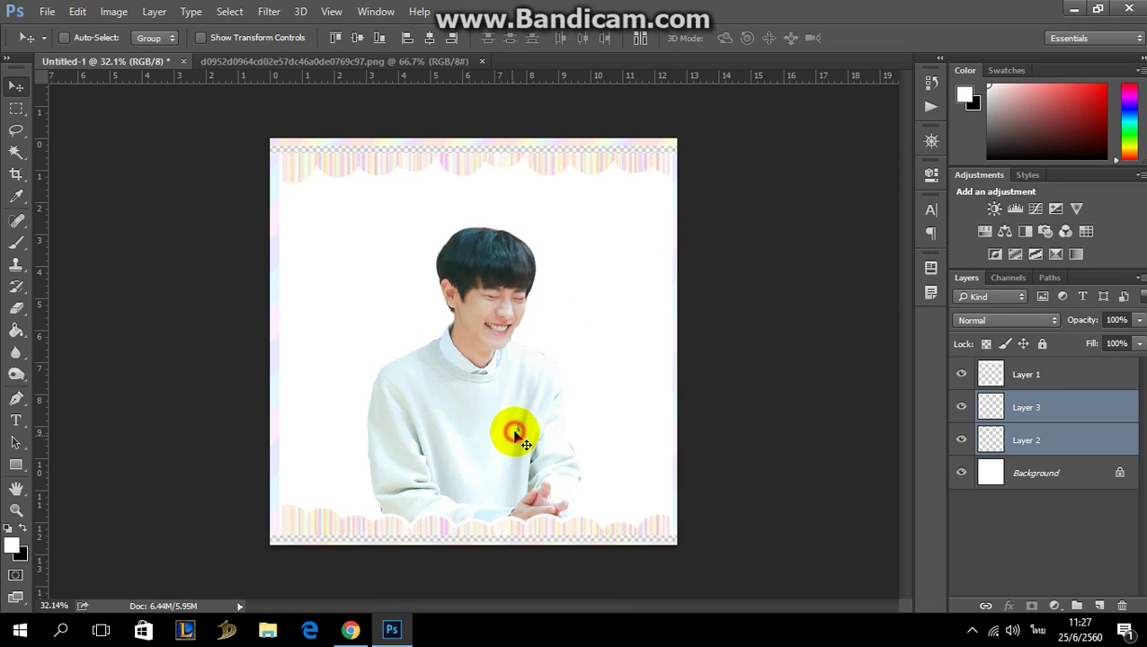
# Step: Scale only the head layer to about 133% and position it over the original head and neck
pyautogui.click(1053, 419)
pyautogui.scroll(3, 654, 269)
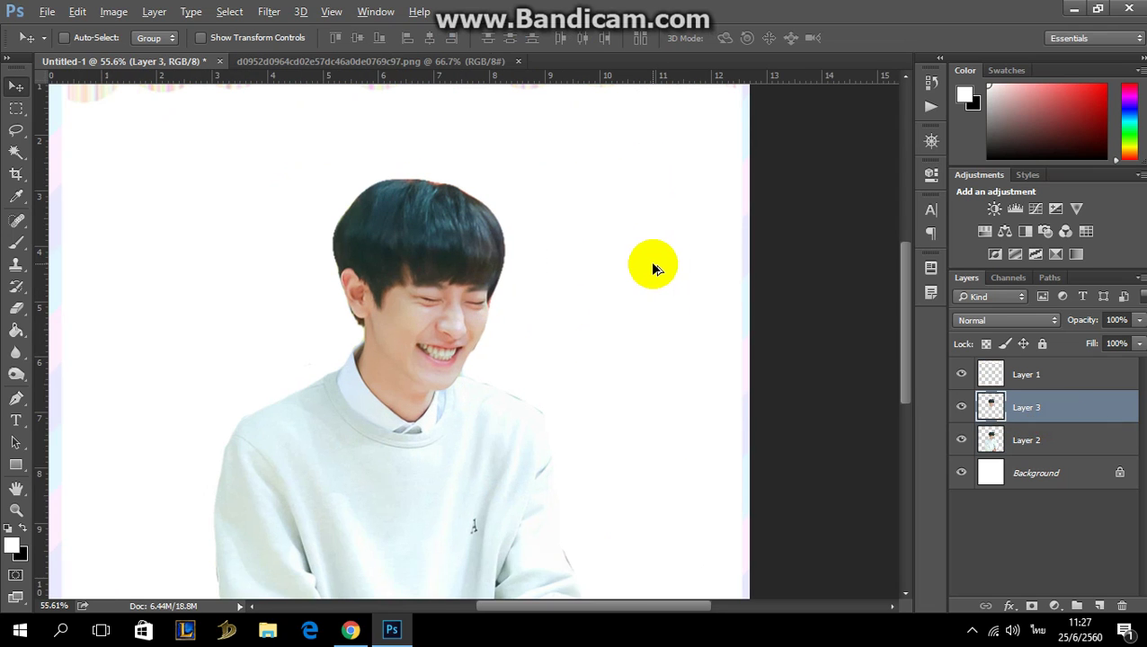
pyautogui.scroll(1, 576, 244)
pyautogui.hotkey('ctrl', 't')
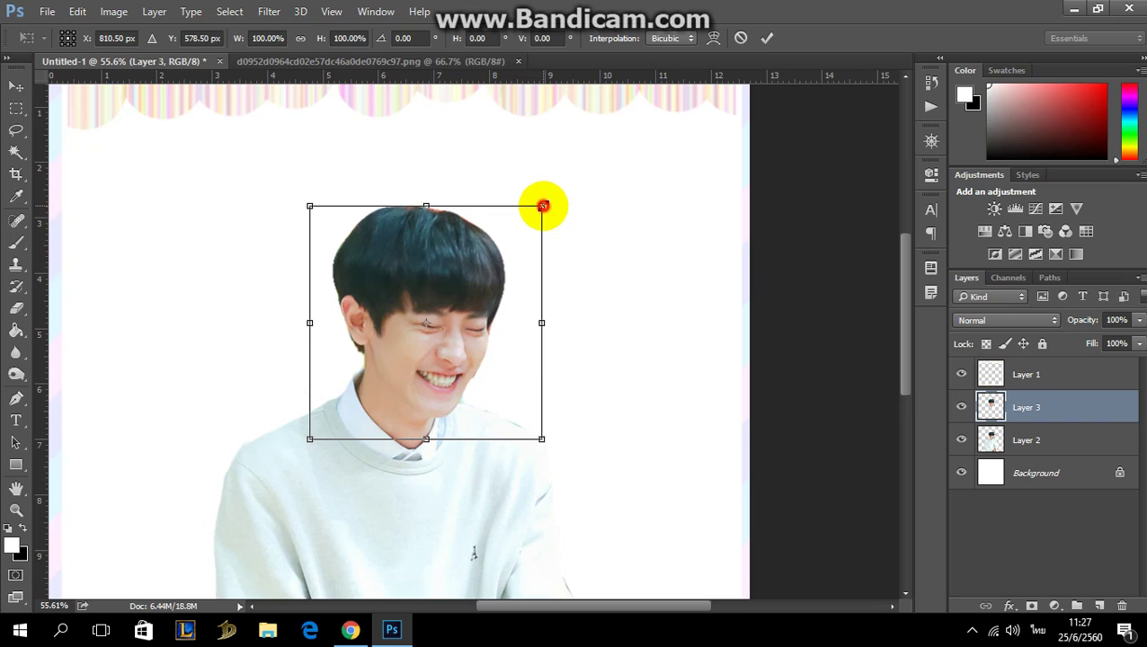
pyautogui.moveTo(542, 206); pyautogui.dragTo(651, 150)
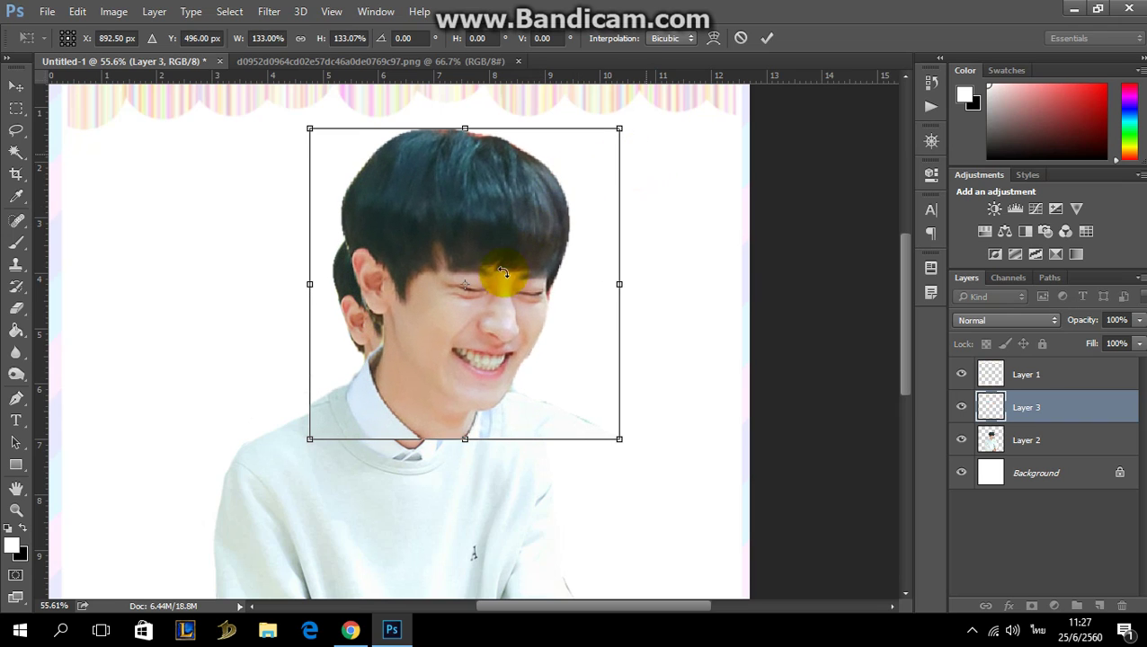
pyautogui.press('Return')
pyautogui.moveTo(494, 300); pyautogui.dragTo(469, 328)
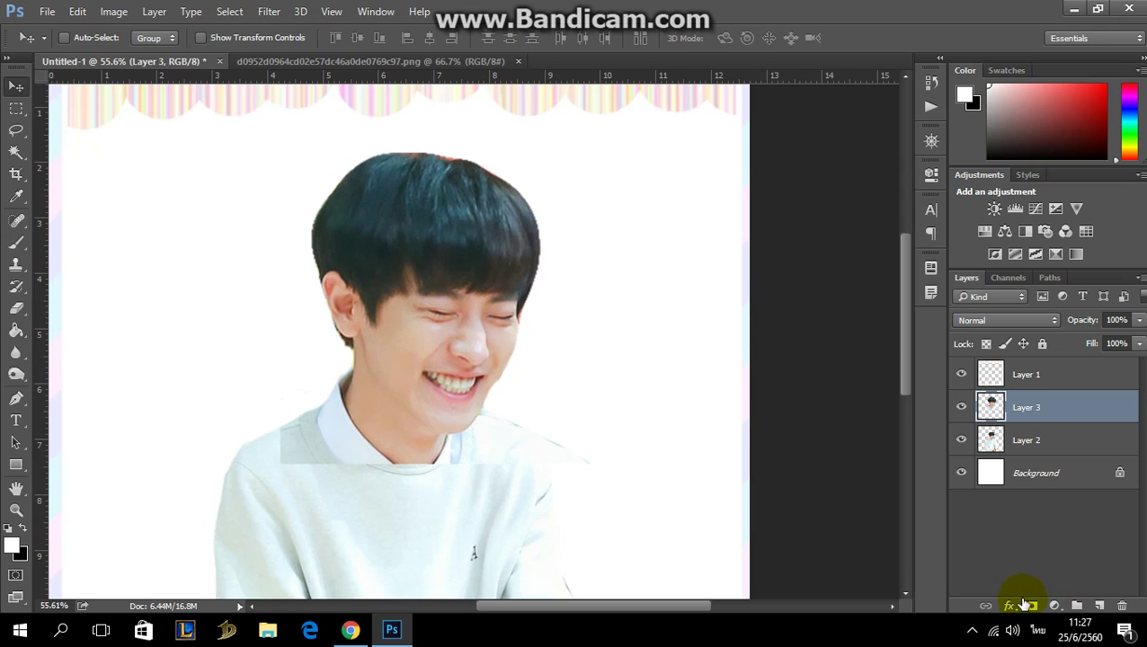
# Step: Add a layer mask to the enlarged head layer and set up a soft 89 px brush with 0% hardness
pyautogui.click(1025, 605)
pyautogui.scroll(2, 495, 486)
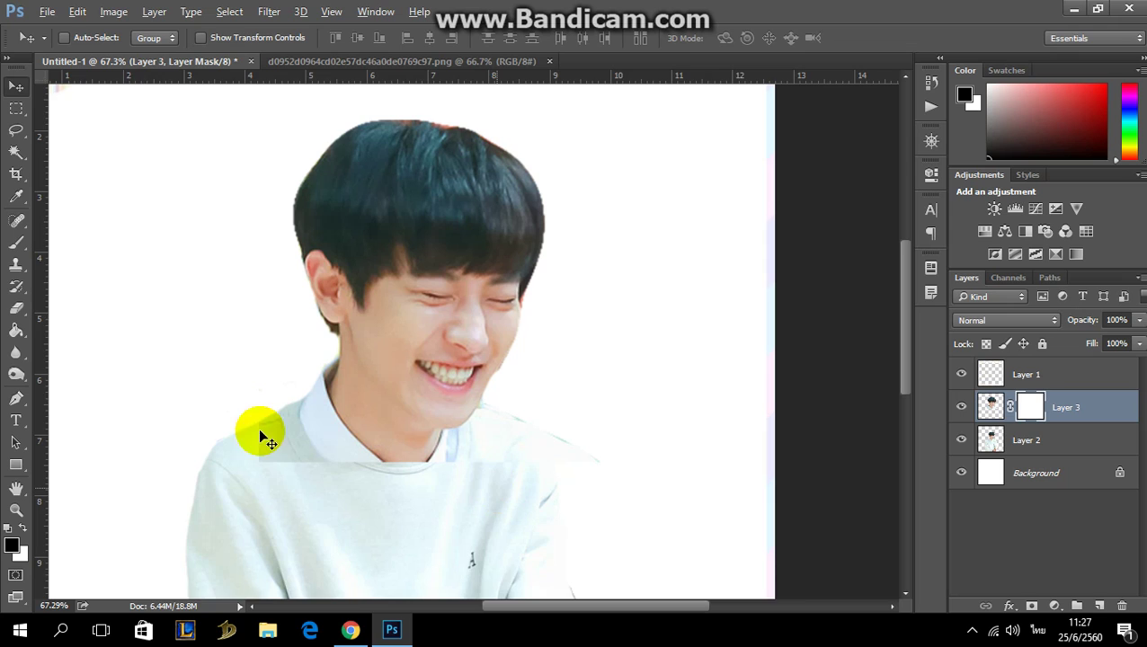
pyautogui.press('b')
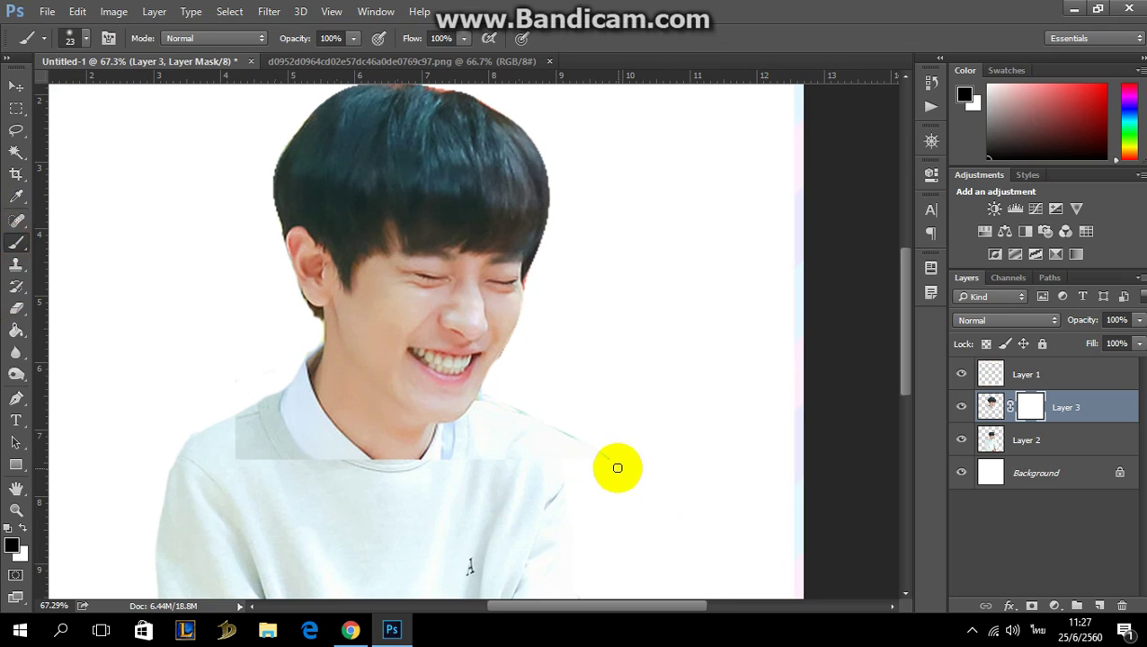
pyautogui.rightClick(707, 356)
pyautogui.moveTo(750, 395); pyautogui.dragTo(694, 402)
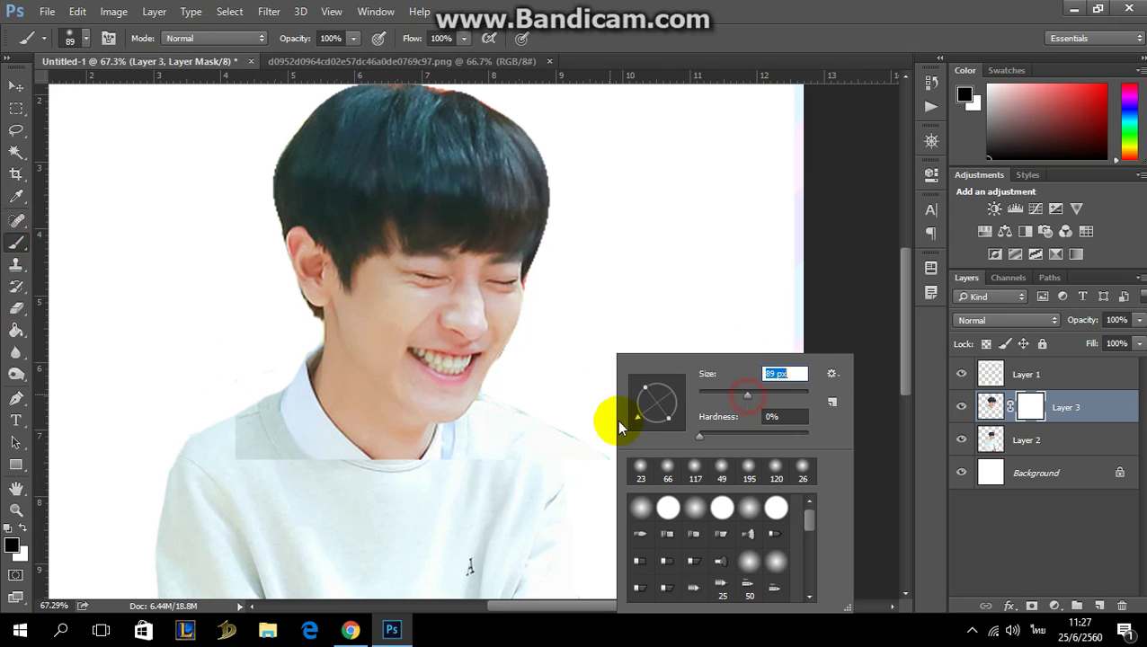
# Step: Paint black on the head layer's mask to hide the hard edges around the collar, shoulders and neck
pyautogui.click(568, 448)
pyautogui.moveTo(517, 424)
pyautogui.mouseDown()
pyautogui.moveTo(496, 461)
pyautogui.moveTo(446, 475)
pyautogui.moveTo(453, 457)
pyautogui.moveTo(418, 474)
pyautogui.moveTo(345, 470)
pyautogui.moveTo(387, 478)
pyautogui.moveTo(425, 460)
pyautogui.moveTo(422, 447)
pyautogui.moveTo(400, 463)
pyautogui.moveTo(349, 448)
pyautogui.moveTo(313, 465)
pyautogui.moveTo(345, 447)
pyautogui.moveTo(314, 402)
pyautogui.moveTo(302, 466)
pyautogui.moveTo(247, 407)
pyautogui.moveTo(219, 434)
pyautogui.moveTo(270, 449)
pyautogui.moveTo(291, 390)
pyautogui.moveTo(307, 387)
pyautogui.moveTo(307, 406)
pyautogui.moveTo(277, 359)
pyautogui.mouseUp()
pyautogui.scroll(3, 248, 340)
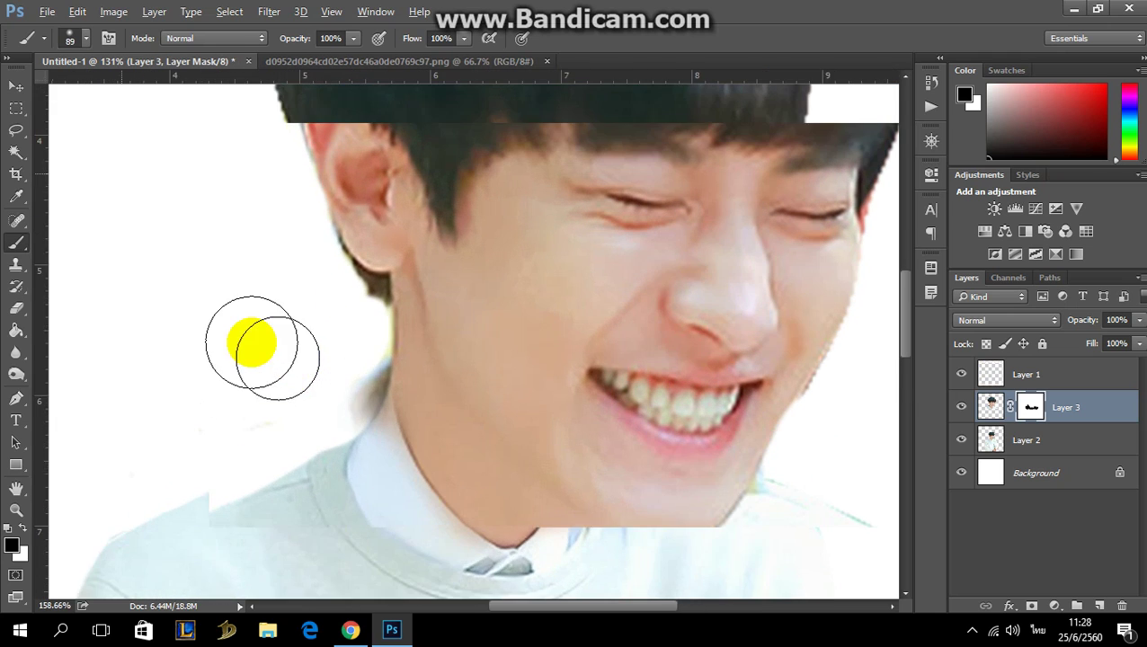
pyautogui.rightClick(257, 342)
pyautogui.moveTo(341, 379)
pyautogui.mouseDown()
pyautogui.moveTo(367, 386)
pyautogui.moveTo(353, 397)
pyautogui.moveTo(369, 438)
pyautogui.moveTo(366, 418)
pyautogui.moveTo(363, 477)
pyautogui.mouseUp()
pyautogui.press('Return')
# Step: Bring the striped heart-drip image into the Untitled-1 document and close its source file
pyautogui.click(21, 92)
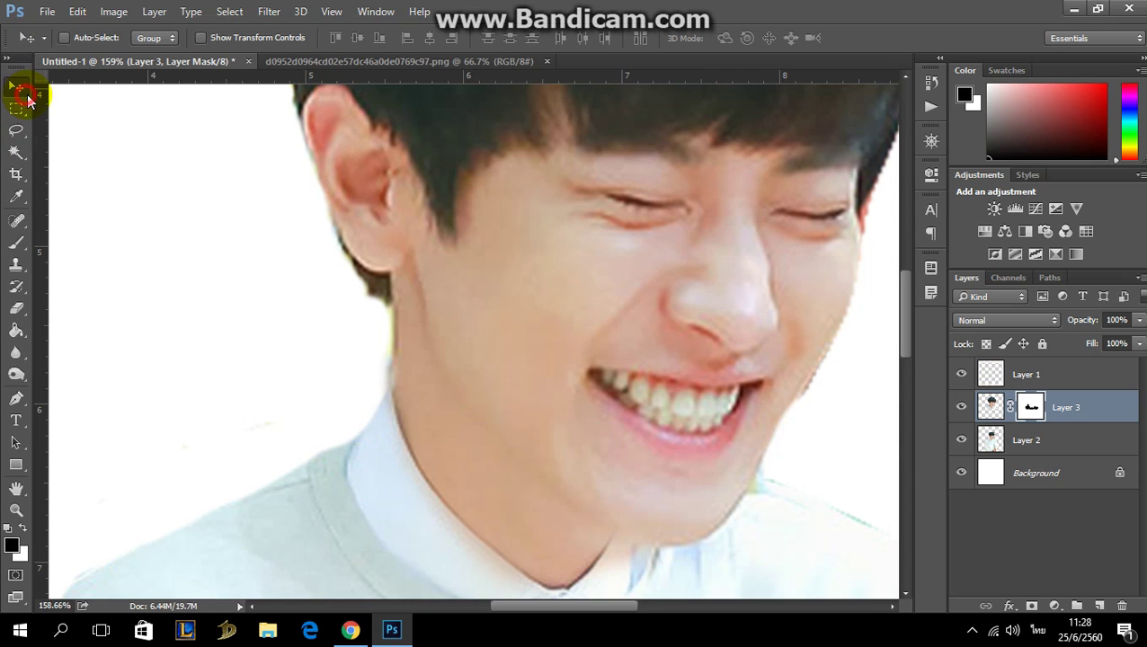
pyautogui.keyDown('alt'); pyautogui.scroll(-5, 386, 243); pyautogui.keyUp('alt')
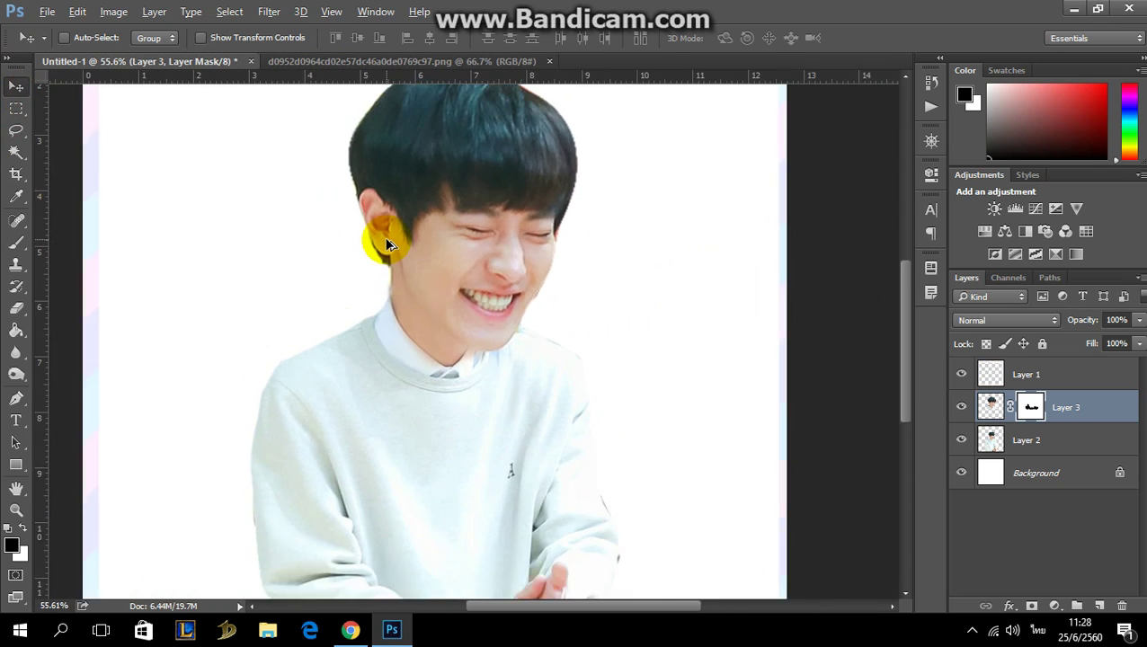
pyautogui.moveTo(457, 66); pyautogui.dragTo(423, 187)
pyautogui.moveTo(460, 252); pyautogui.dragTo(509, 119)
pyautogui.click(696, 138)
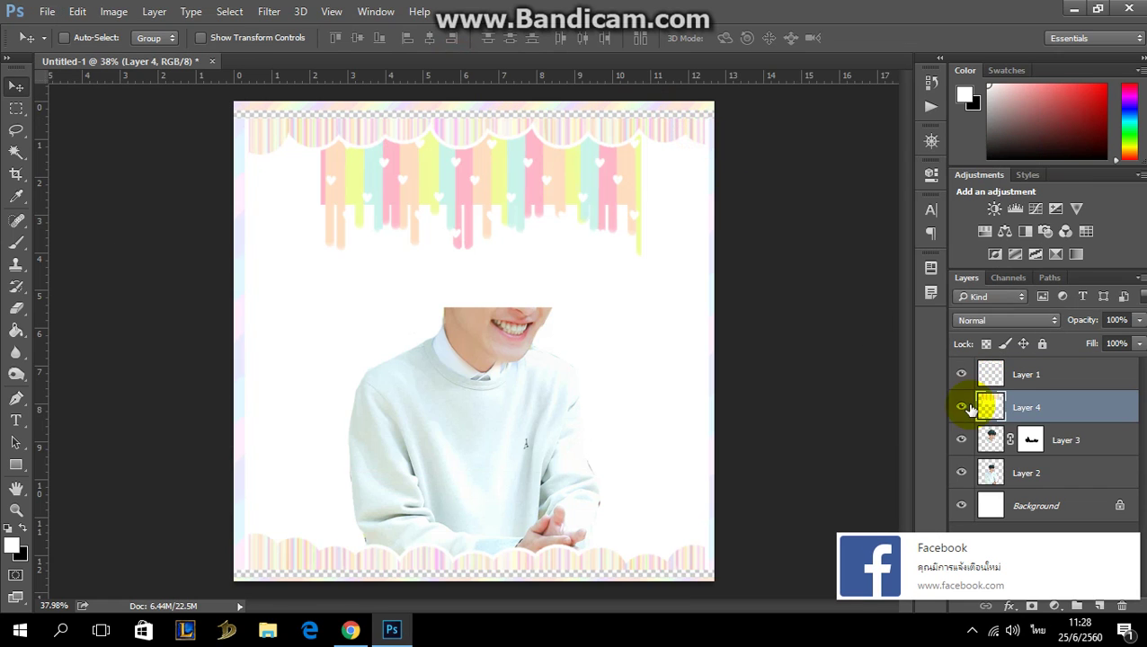
# Step: Place Layer 4 behind the man and scale the striped pattern to about 154.6% so it spans the canvas width
pyautogui.moveTo(1014, 406); pyautogui.dragTo(1025, 490)
pyautogui.moveTo(470, 181); pyautogui.dragTo(428, 191)
pyautogui.hotkey('ctrl', 't')
pyautogui.moveTo(596, 324); pyautogui.dragTo(724, 493)
pyautogui.moveTo(631, 385); pyautogui.dragTo(592, 401)
pyautogui.moveTo(685, 447); pyautogui.dragTo(722, 475)
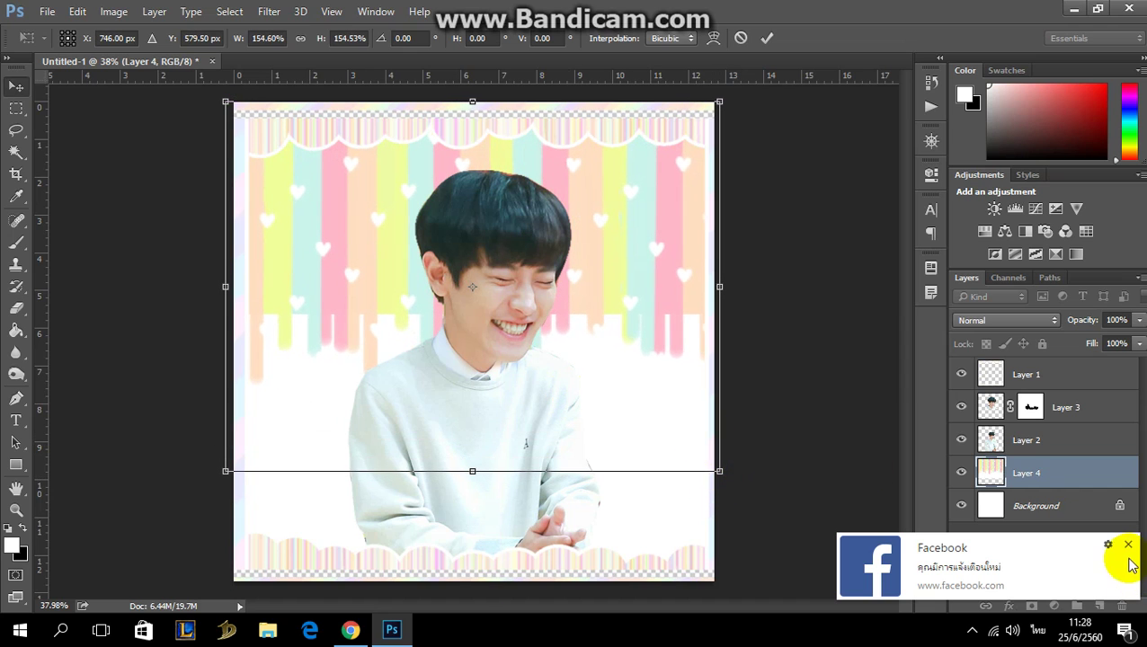
pyautogui.press('Return')
# Step: Duplicate the striped pattern layer and move the copy down to cover the lower background in line with the stripes
pyautogui.click(1126, 545)
pyautogui.moveTo(1072, 524); pyautogui.dragTo(1100, 605)
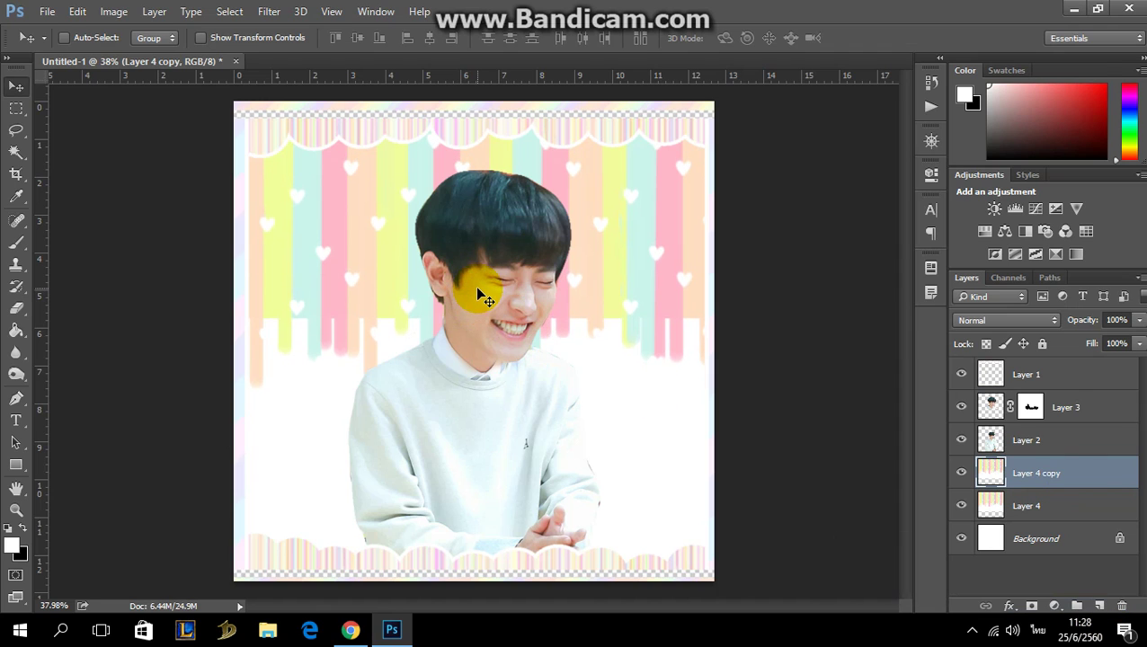
pyautogui.moveTo(479, 294); pyautogui.dragTo(484, 456)
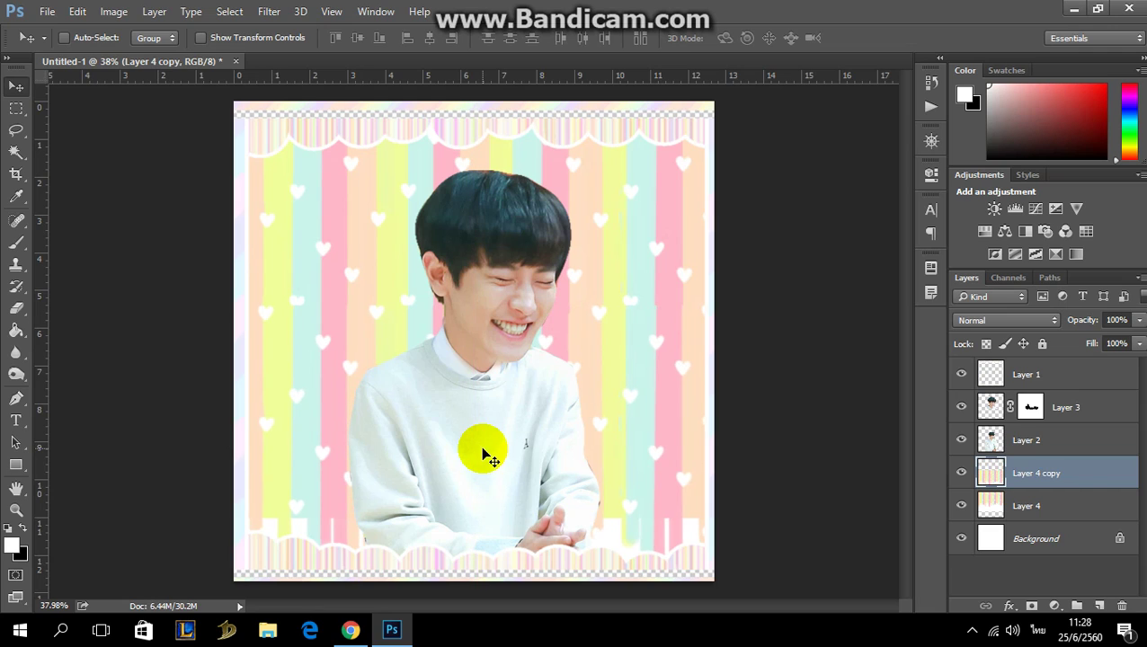
pyautogui.hotkey('shift', 'Up')
pyautogui.hotkey('shift', 'Up')
pyautogui.hotkey('shift', 'Up')
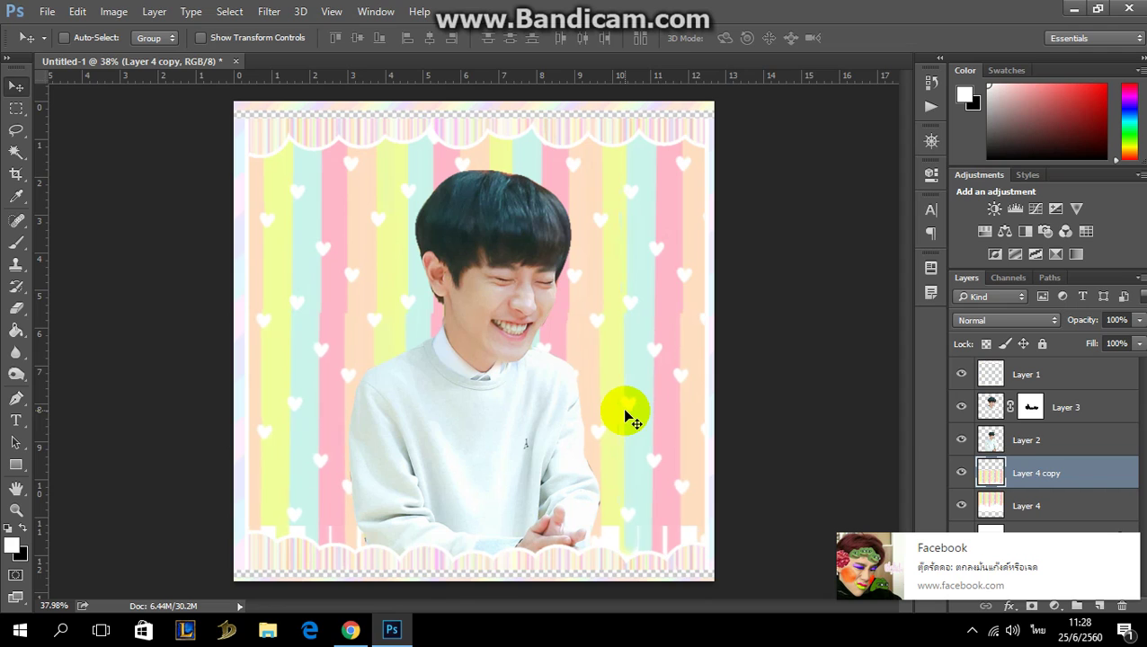
# Step: Fine-tune the striped copy's size with Free Transform so its stripes match the pattern above
pyautogui.hotkey('ctrl', 't')
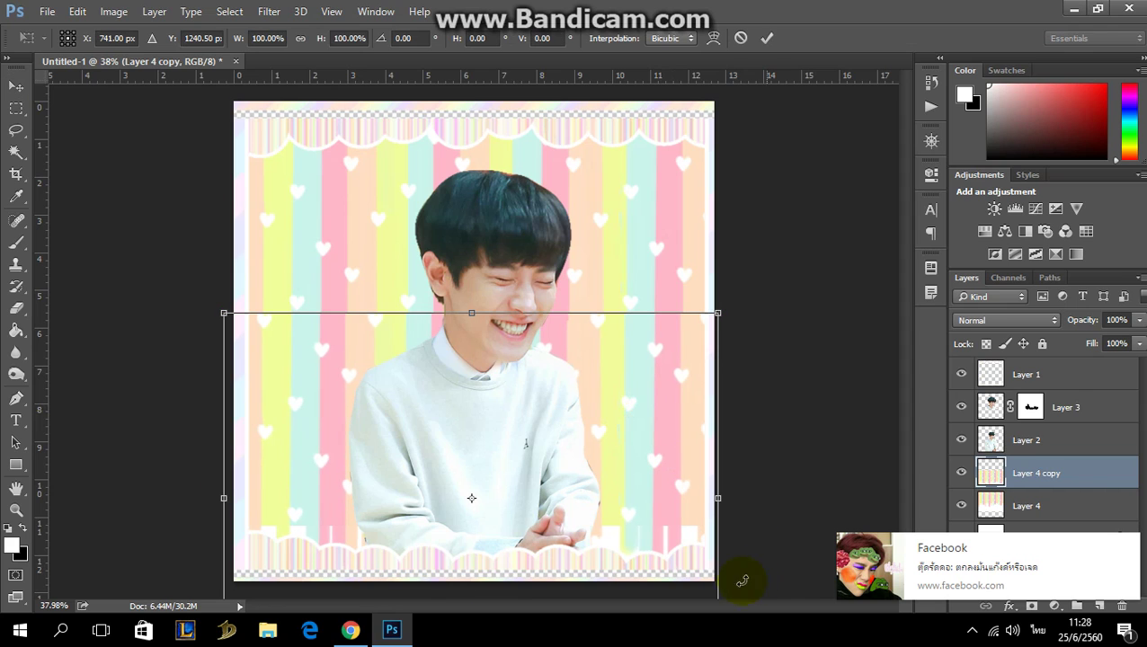
pyautogui.moveTo(720, 311); pyautogui.dragTo(718, 313)
pyautogui.press('Return')
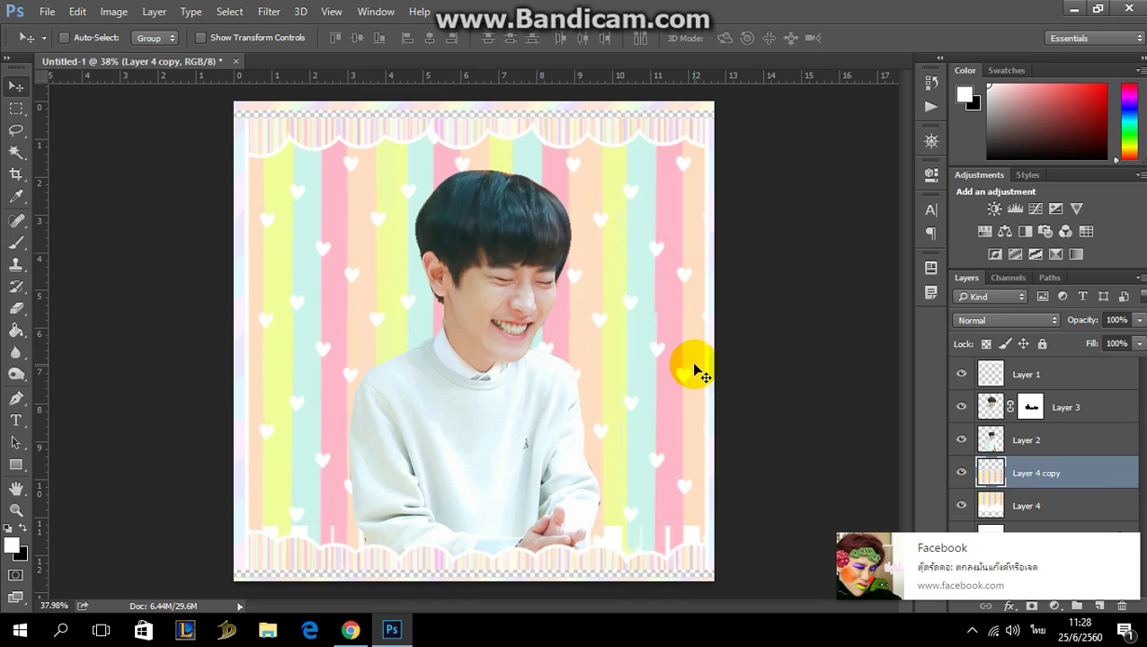
pyautogui.click(1129, 546)
pyautogui.moveTo(1031, 380); pyautogui.dragTo(457, 159)
# Step: Open the files Font and PSD II LQOKWIN II 1, and display the Font.png lettering sheet fitted to the window
pyautogui.click(47, 11)
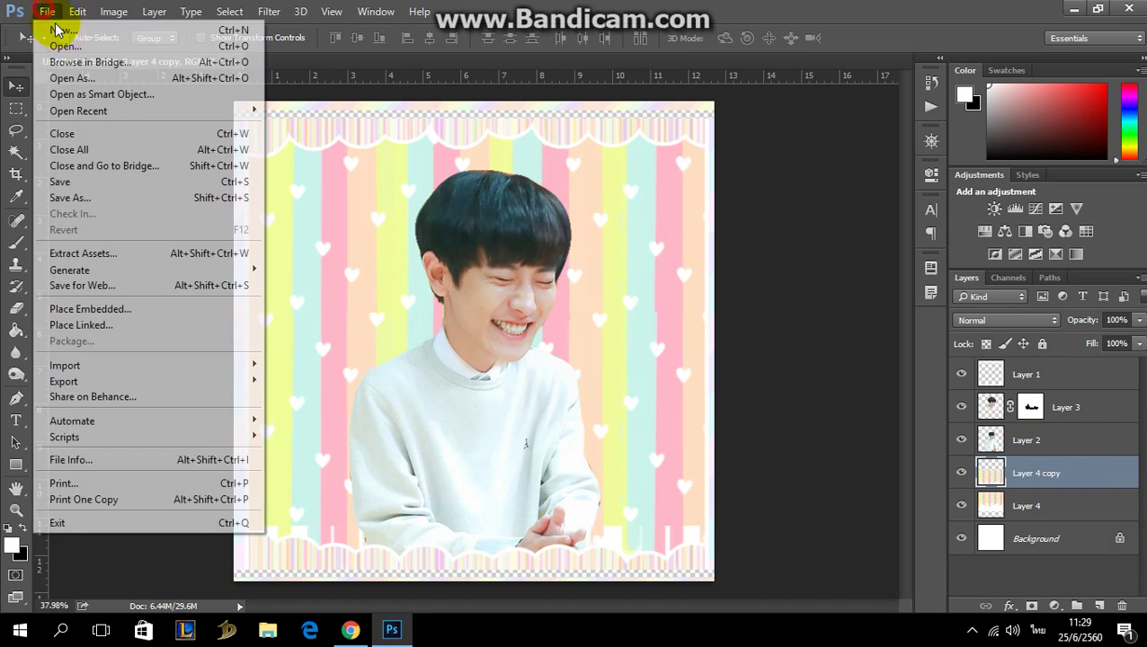
pyautogui.click(74, 39)
pyautogui.click(288, 229)
pyautogui.keyDown('ctrl'); pyautogui.click(499, 148); pyautogui.keyUp('ctrl')
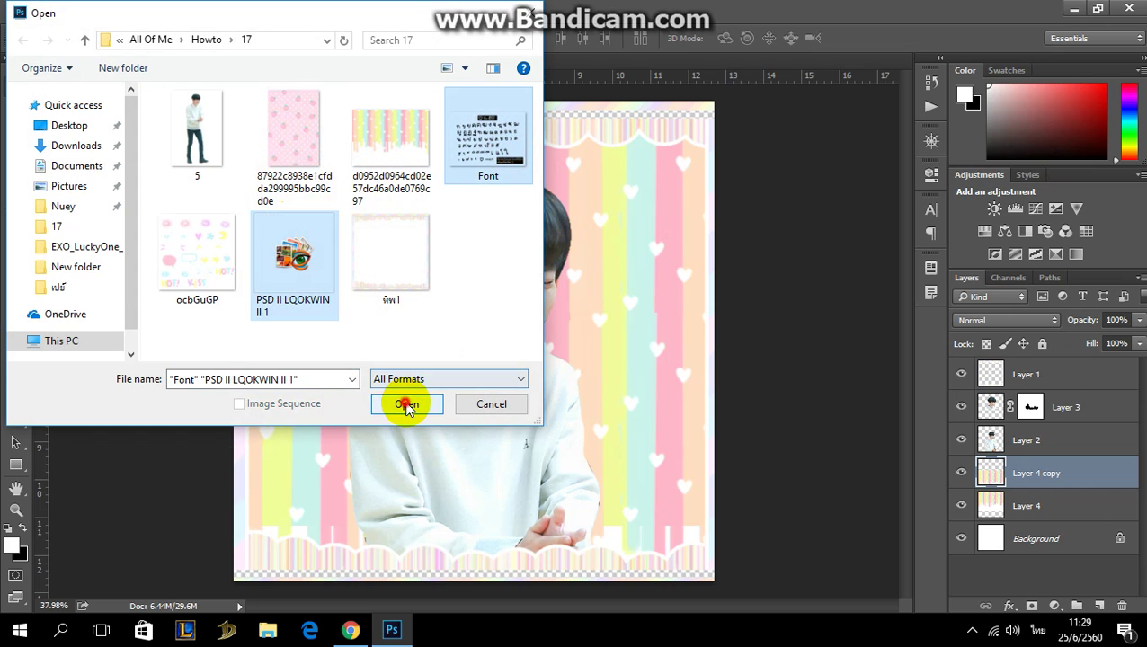
pyautogui.click(407, 406)
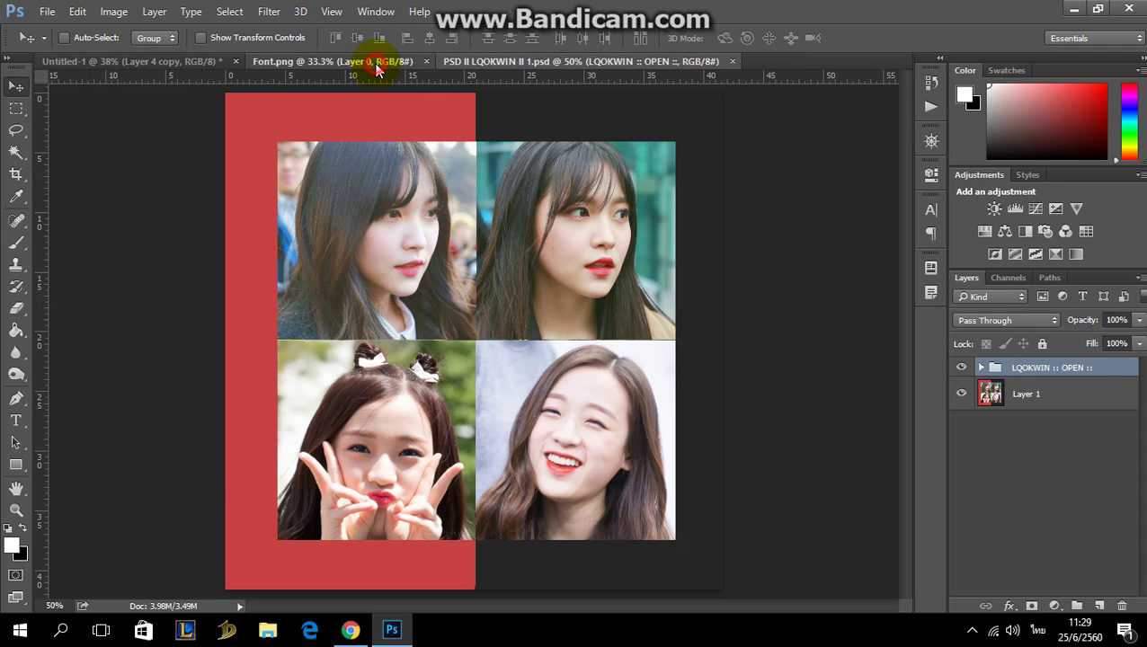
pyautogui.click(377, 70)
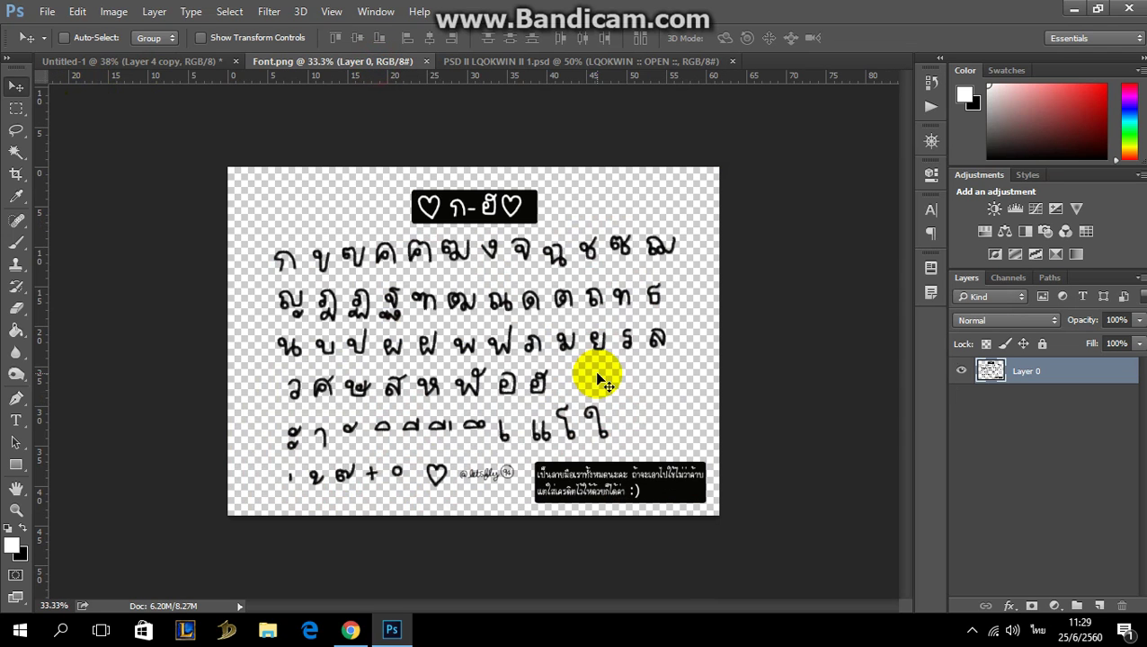
pyautogui.hotkey('ctrl', '0')
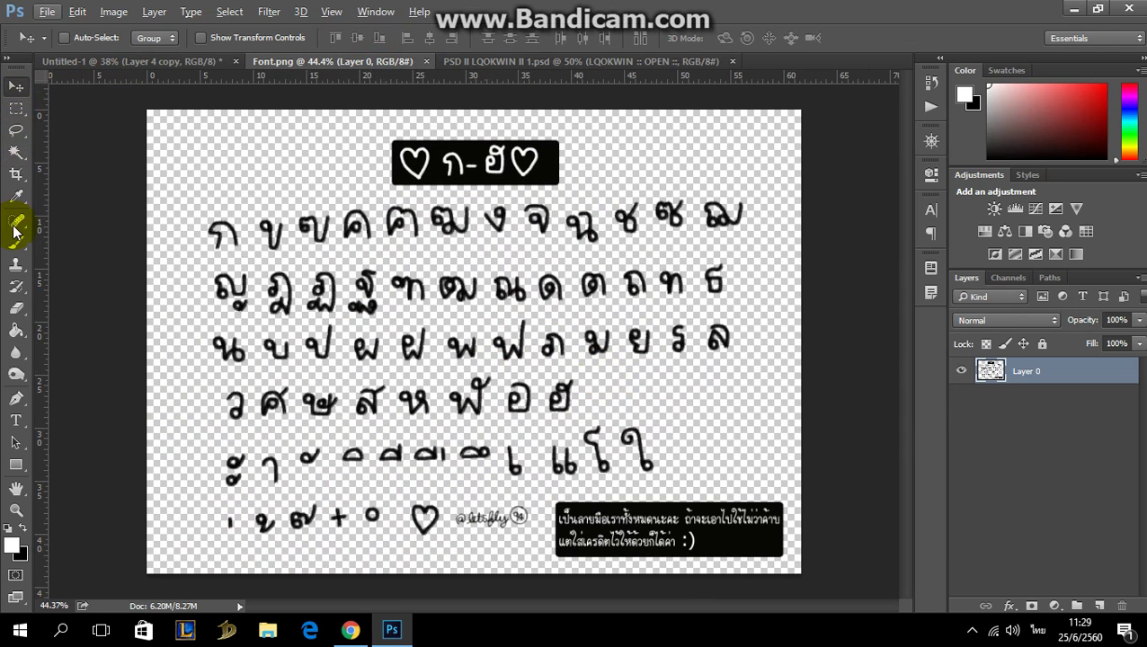
# Step: Copy the letter เ from the Font.png sheet beside the man's face in Untitled-1 and raise its layer above the man
pyautogui.click(15, 131)
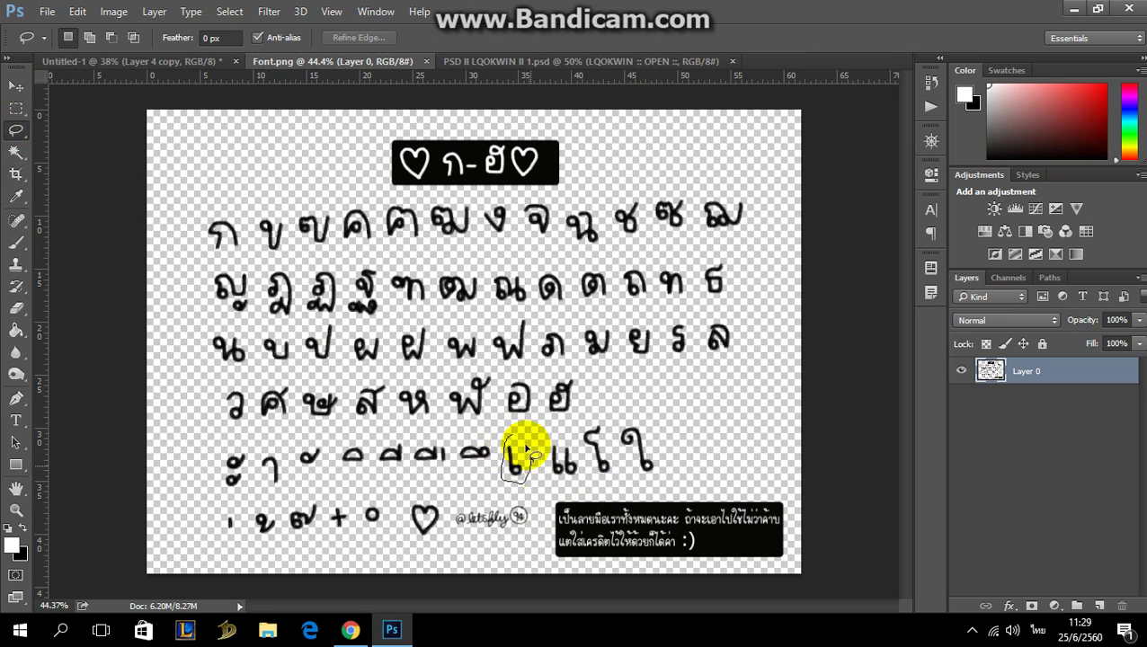
pyautogui.click(16, 86)
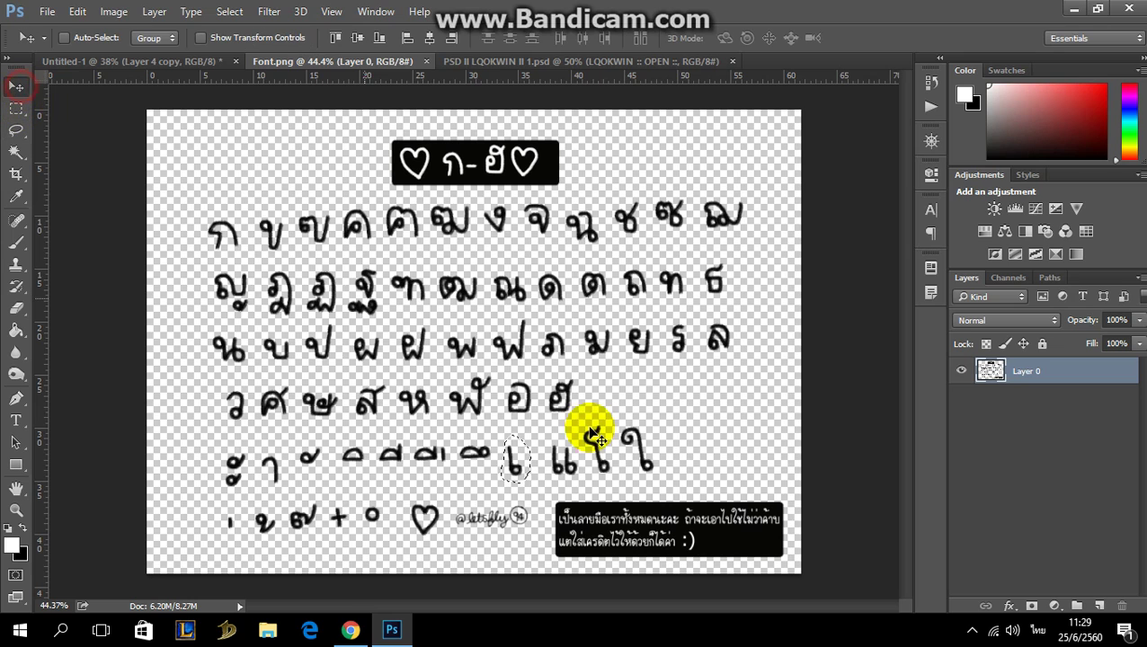
pyautogui.moveTo(526, 463)
pyautogui.mouseDown()
pyautogui.moveTo(529, 396)
pyautogui.moveTo(97, 59)
pyautogui.moveTo(115, 58)
pyautogui.moveTo(448, 295)
pyautogui.moveTo(661, 293)
pyautogui.mouseUp()
pyautogui.moveTo(1024, 469); pyautogui.dragTo(1034, 396)
# Step: Lasso the letter ส on the Font.png sheet and copy it into Untitled-1 just after the เ
pyautogui.click(348, 61)
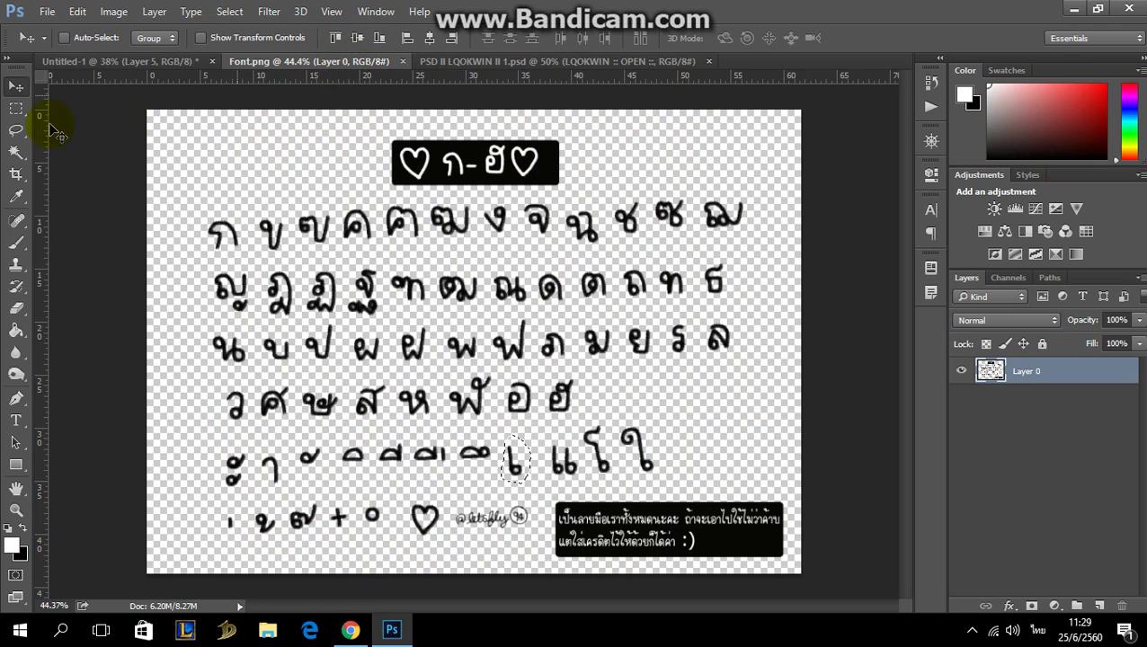
pyautogui.click(20, 122)
pyautogui.moveTo(614, 441); pyautogui.dragTo(511, 461)
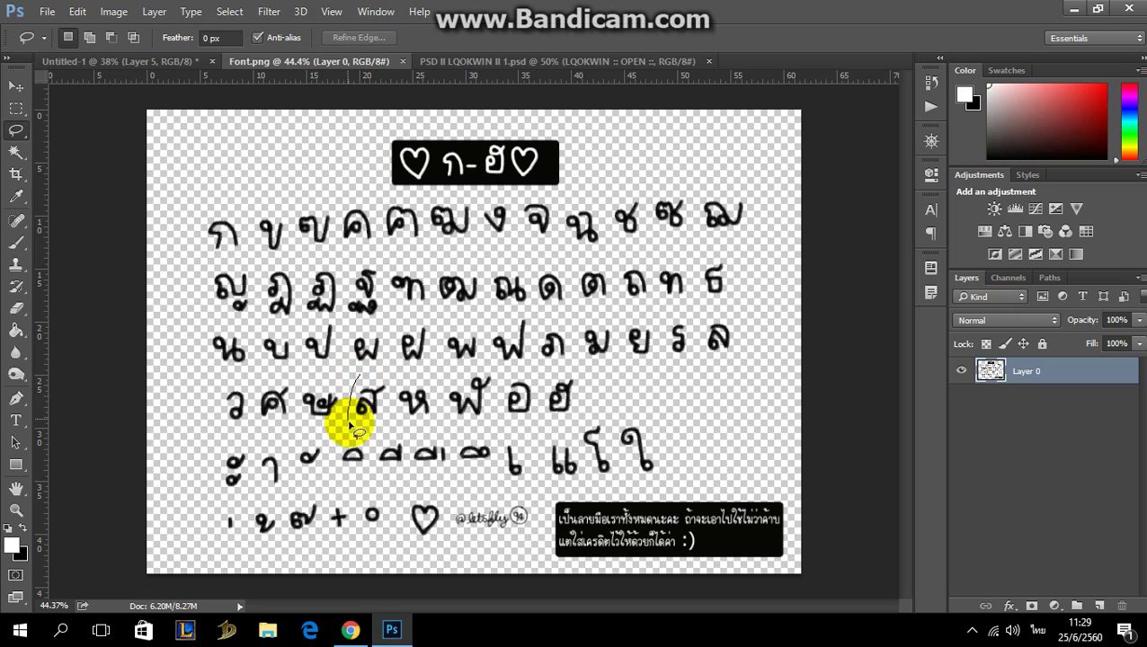
pyautogui.moveTo(362, 381)
pyautogui.mouseDown()
pyautogui.moveTo(124, 71)
pyautogui.moveTo(644, 260)
pyautogui.mouseUp()
pyautogui.click(20, 86)
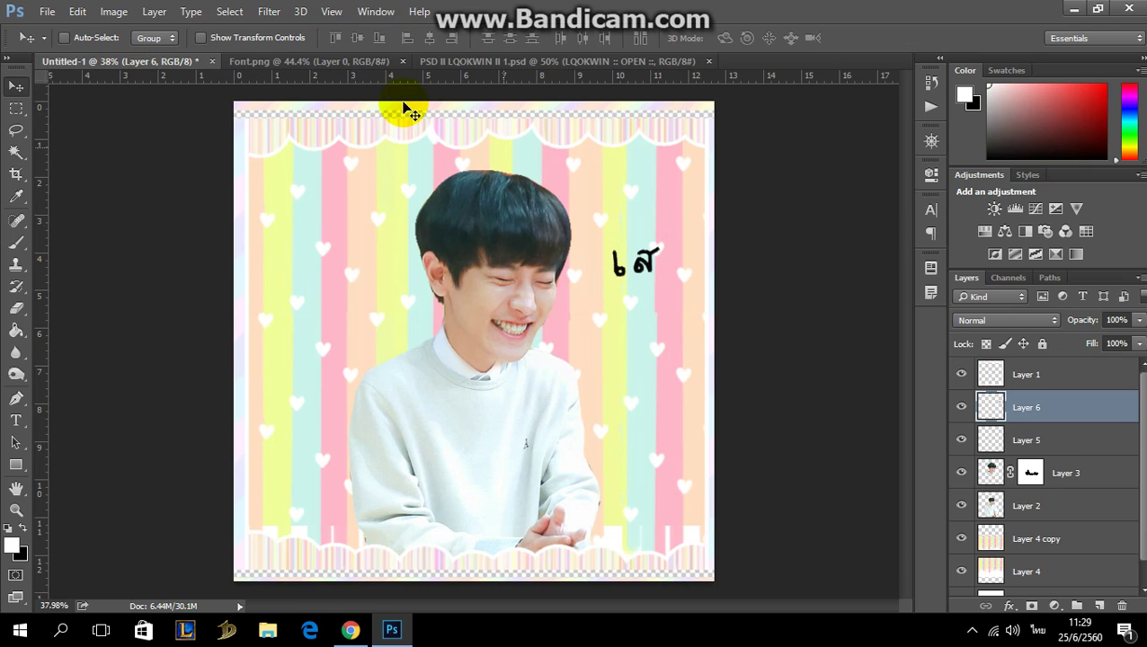
# Step: Lasso the letter ว on the Font.png sheet and copy it into Untitled-1 near the upper left of the man's hair
pyautogui.click(294, 59)
pyautogui.click(11, 129)
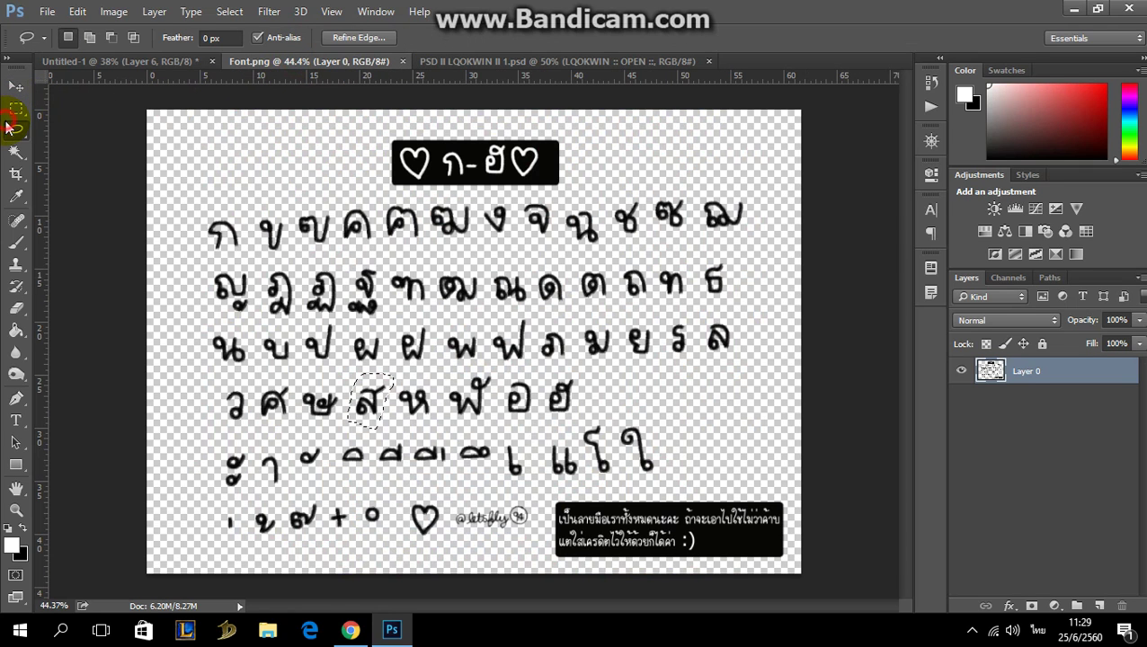
pyautogui.click(395, 397)
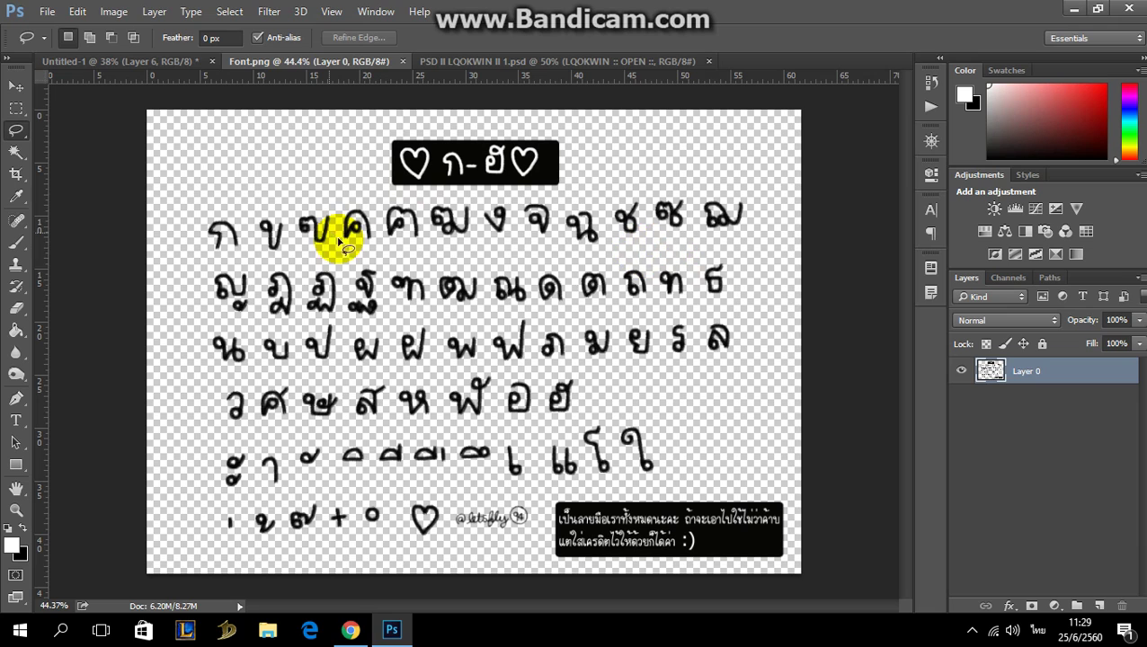
pyautogui.moveTo(248, 410)
pyautogui.mouseDown()
pyautogui.moveTo(205, 385)
pyautogui.moveTo(210, 432)
pyautogui.moveTo(246, 433)
pyautogui.mouseUp()
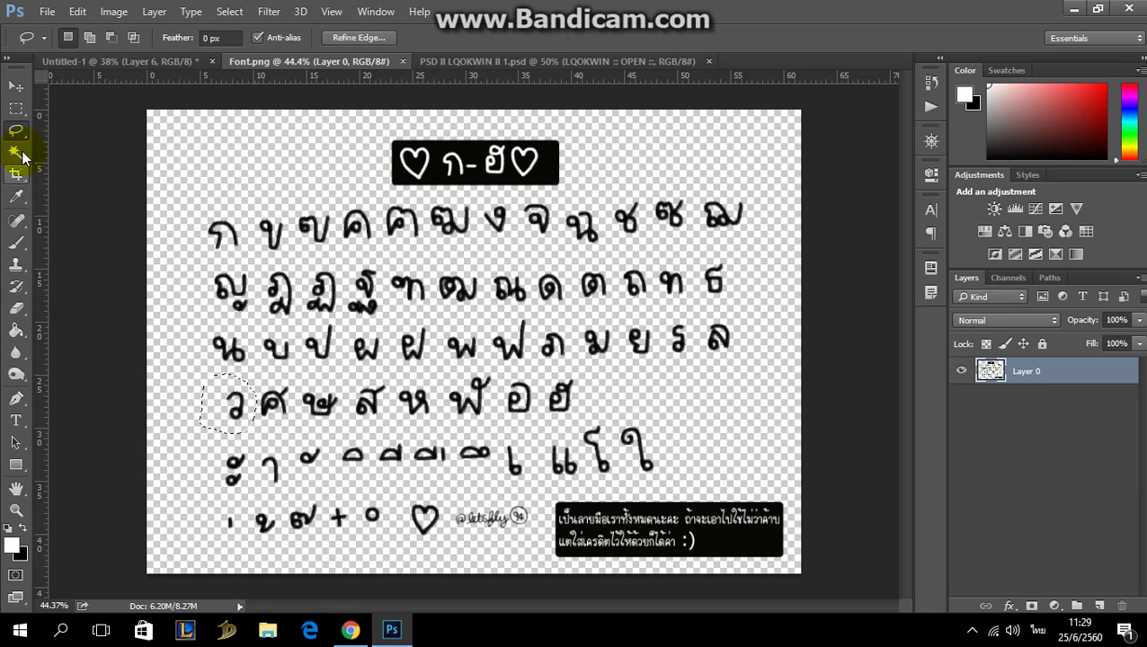
pyautogui.click(20, 91)
pyautogui.moveTo(253, 430)
pyautogui.mouseDown()
pyautogui.moveTo(128, 275)
pyautogui.moveTo(164, 75)
pyautogui.moveTo(421, 176)
pyautogui.mouseUp()
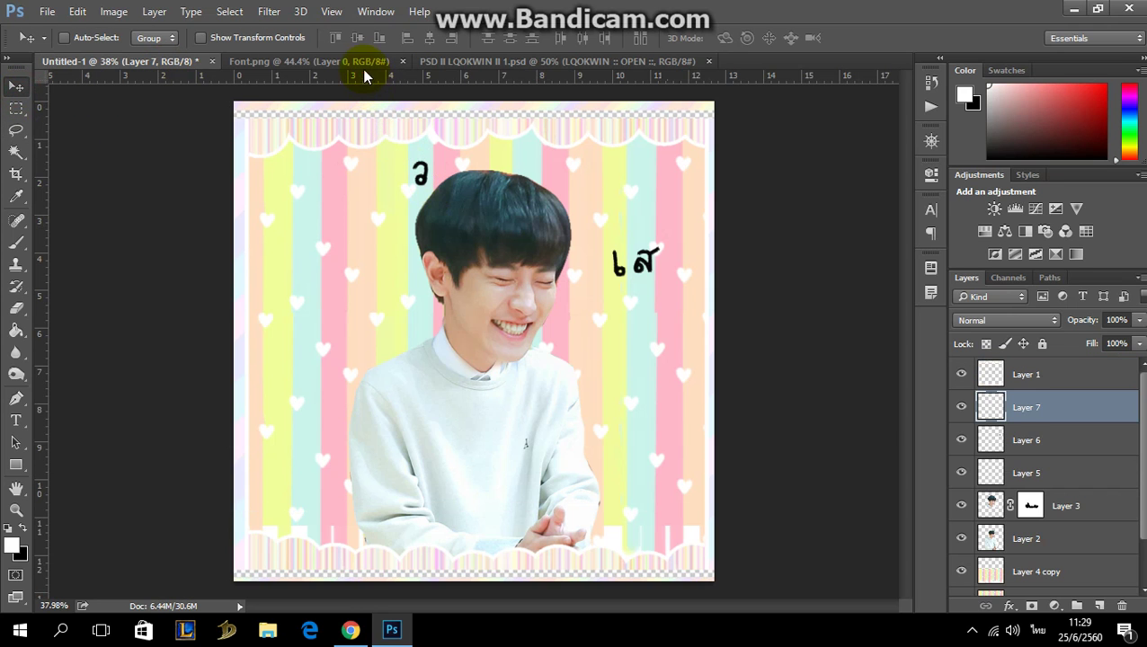
# Step: Lasso the letter ง on the Font.png sheet and copy it into Untitled-1 over the man's fringe
pyautogui.click(365, 67)
pyautogui.click(11, 131)
pyautogui.click(456, 187)
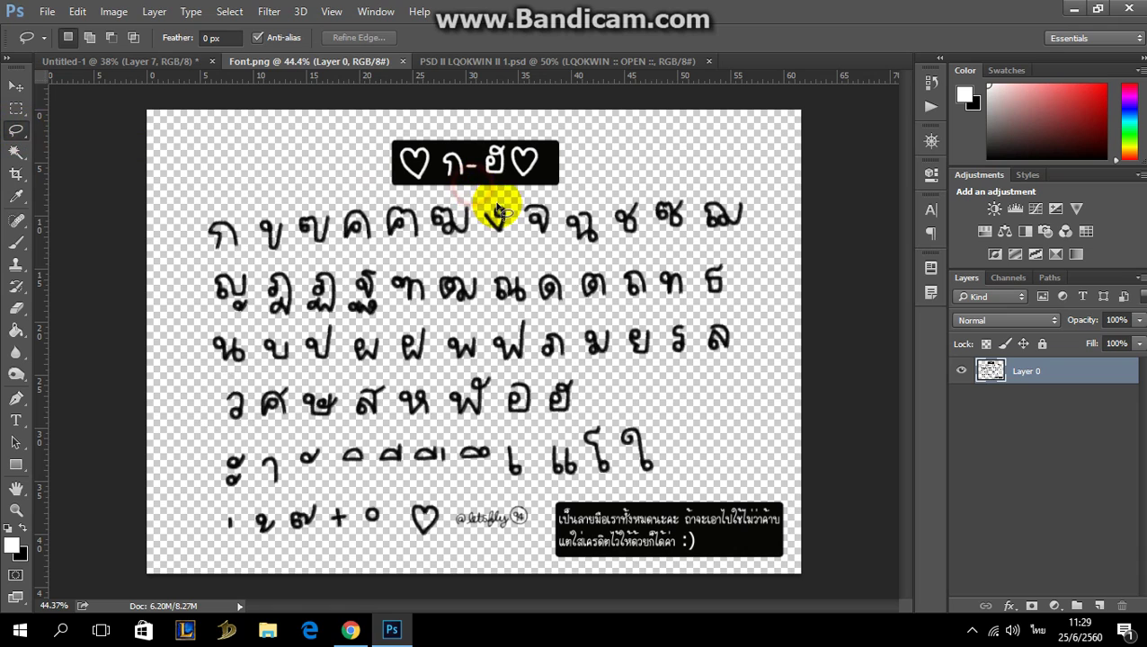
pyautogui.moveTo(501, 200)
pyautogui.mouseDown()
pyautogui.moveTo(550, 218)
pyautogui.moveTo(274, 133)
pyautogui.moveTo(182, 79)
pyautogui.moveTo(273, 126)
pyautogui.moveTo(282, 157)
pyautogui.mouseUp()
pyautogui.click(13, 92)
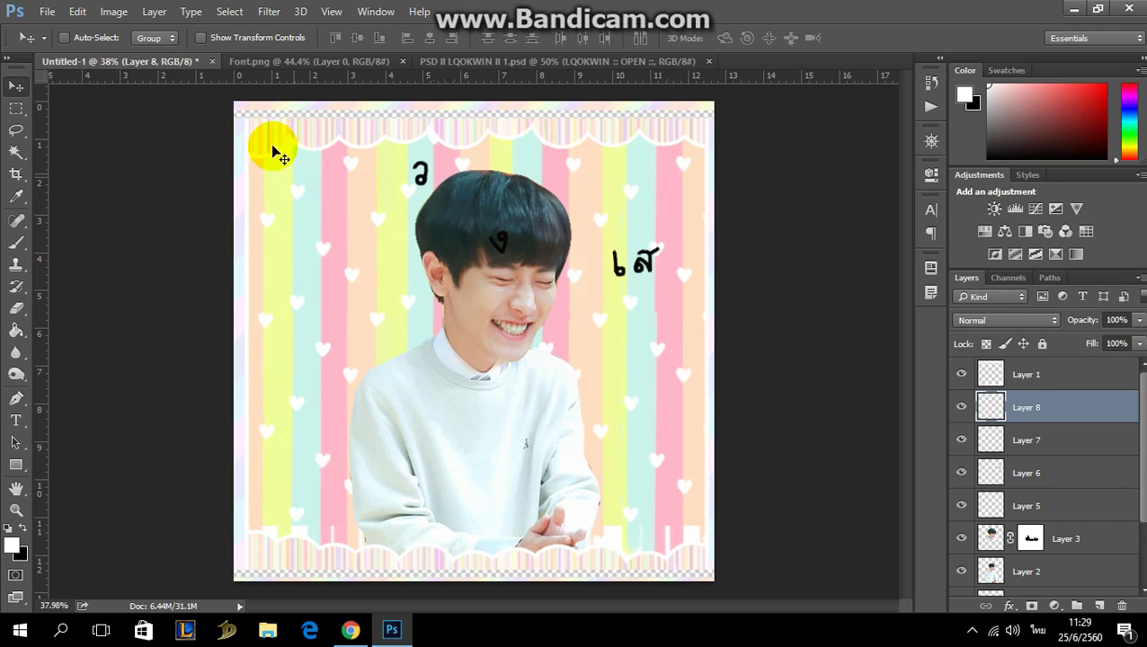
# Step: Copy a second เ from the Font.png sheet into Untitled-1, onto the striped background to the left of the man's head
pyautogui.click(255, 63)
pyautogui.click(18, 130)
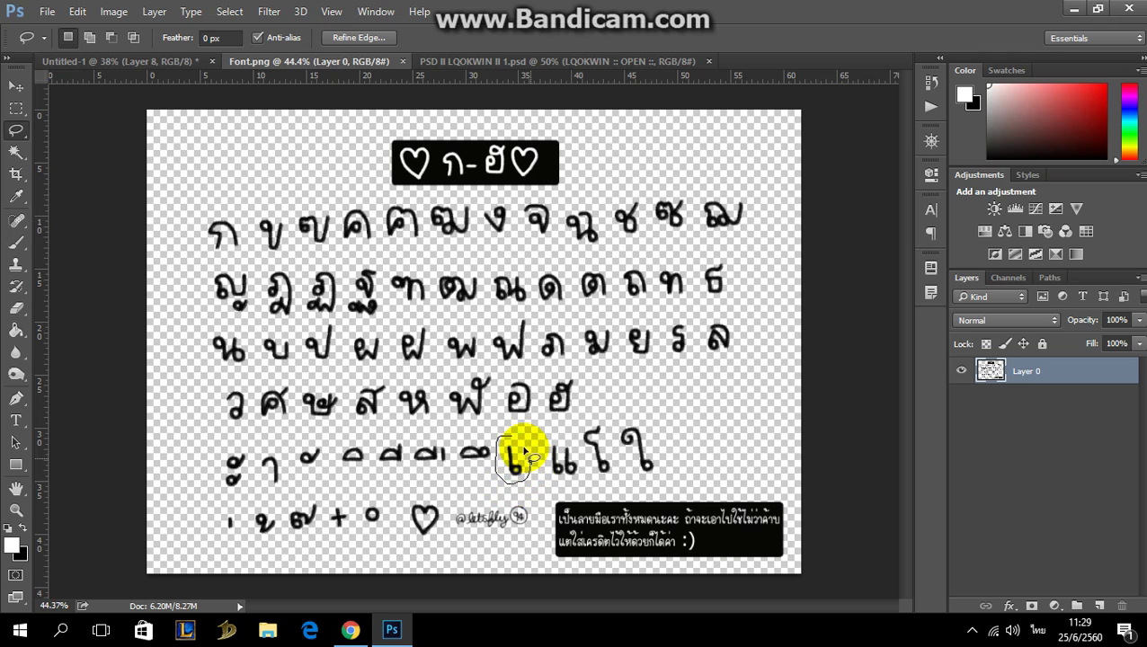
pyautogui.click(16, 88)
pyautogui.moveTo(518, 460)
pyautogui.mouseDown()
pyautogui.moveTo(167, 70)
pyautogui.moveTo(346, 189)
pyautogui.mouseUp()
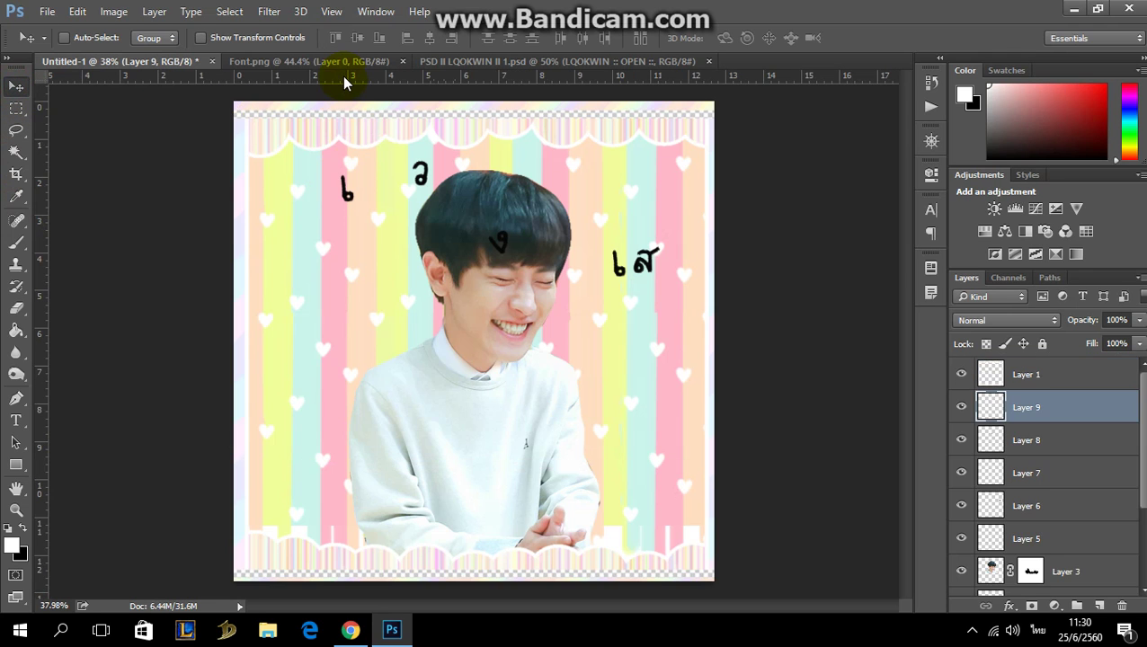
# Step: Lasso the letter อ on the Font.png sheet and copy it into Untitled-1 beside the ง on the man's fringe
pyautogui.click(287, 61)
pyautogui.click(17, 130)
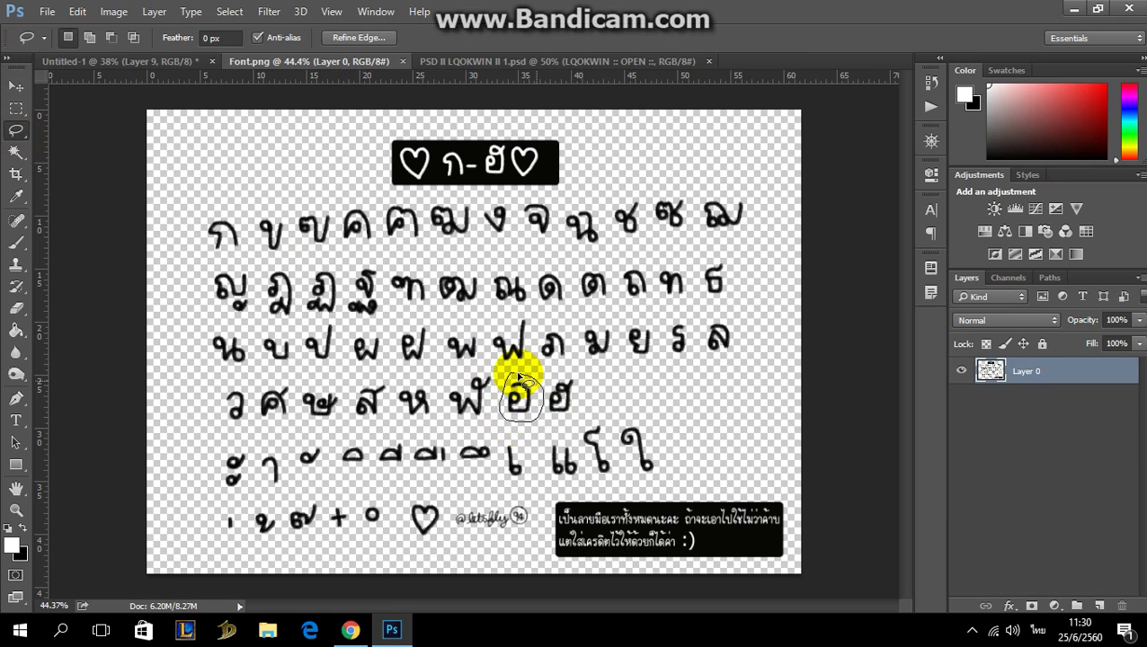
pyautogui.click(23, 96)
pyautogui.moveTo(521, 396)
pyautogui.mouseDown()
pyautogui.moveTo(429, 285)
pyautogui.moveTo(175, 74)
pyautogui.moveTo(519, 244)
pyautogui.mouseUp()
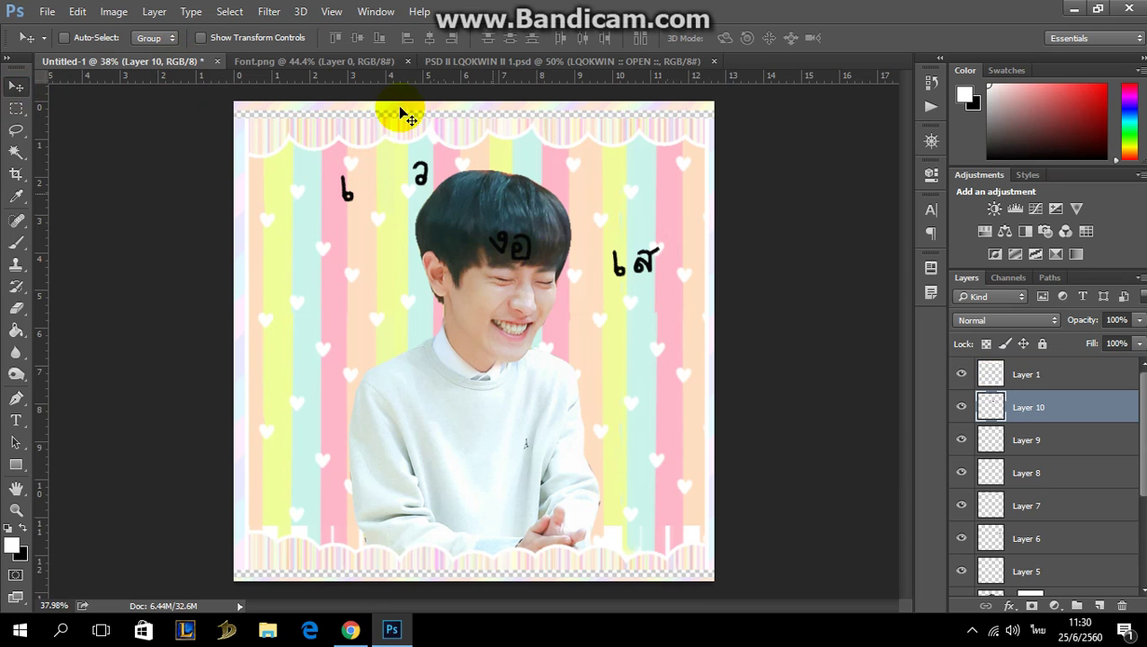
# Step: Copy a second ง from the Font.png sheet into Untitled-1 just above the man's hair, and close Font.png
pyautogui.click(314, 62)
pyautogui.click(16, 129)
pyautogui.click(553, 288)
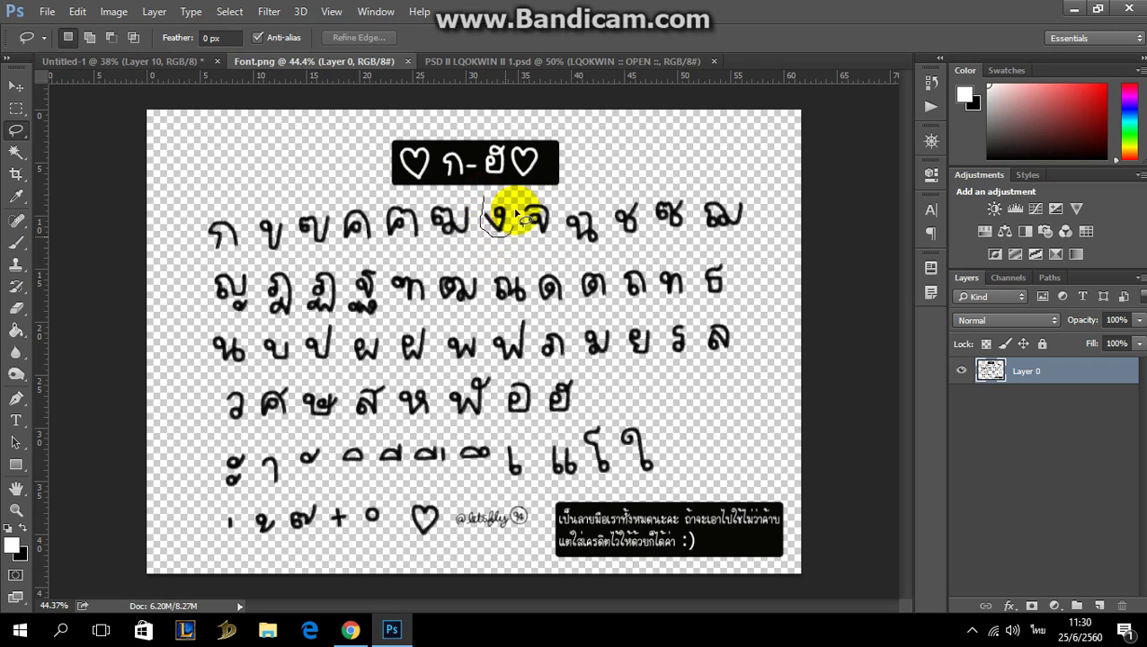
pyautogui.moveTo(486, 199)
pyautogui.mouseDown()
pyautogui.moveTo(505, 218)
pyautogui.moveTo(150, 51)
pyautogui.moveTo(448, 148)
pyautogui.mouseUp()
pyautogui.click(15, 88)
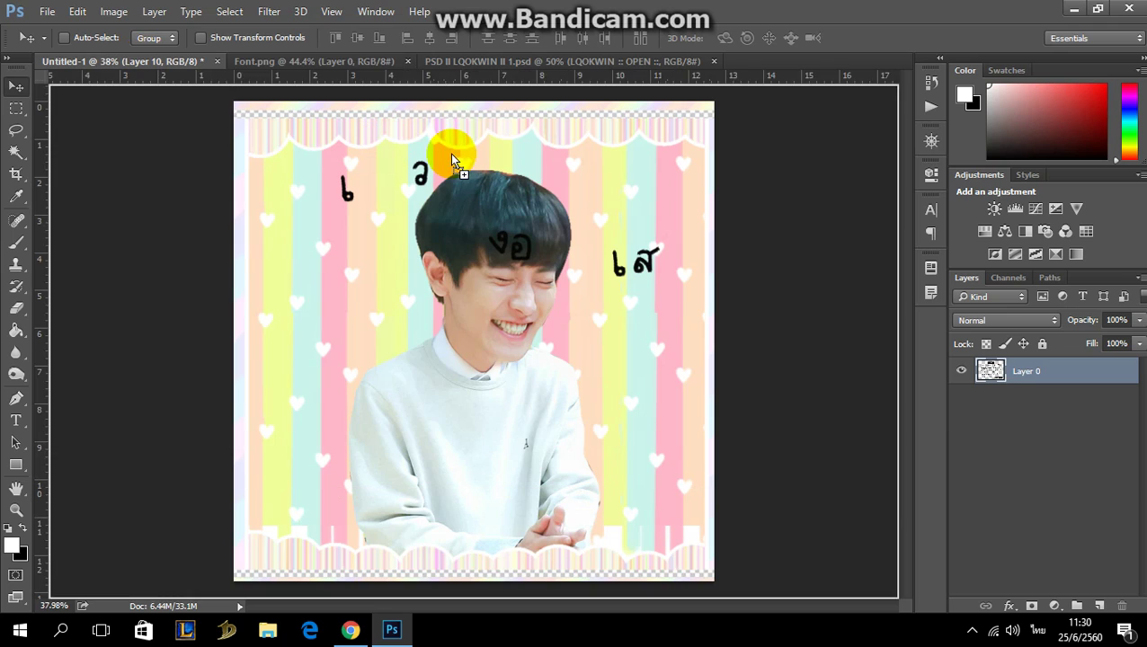
pyautogui.click(407, 62)
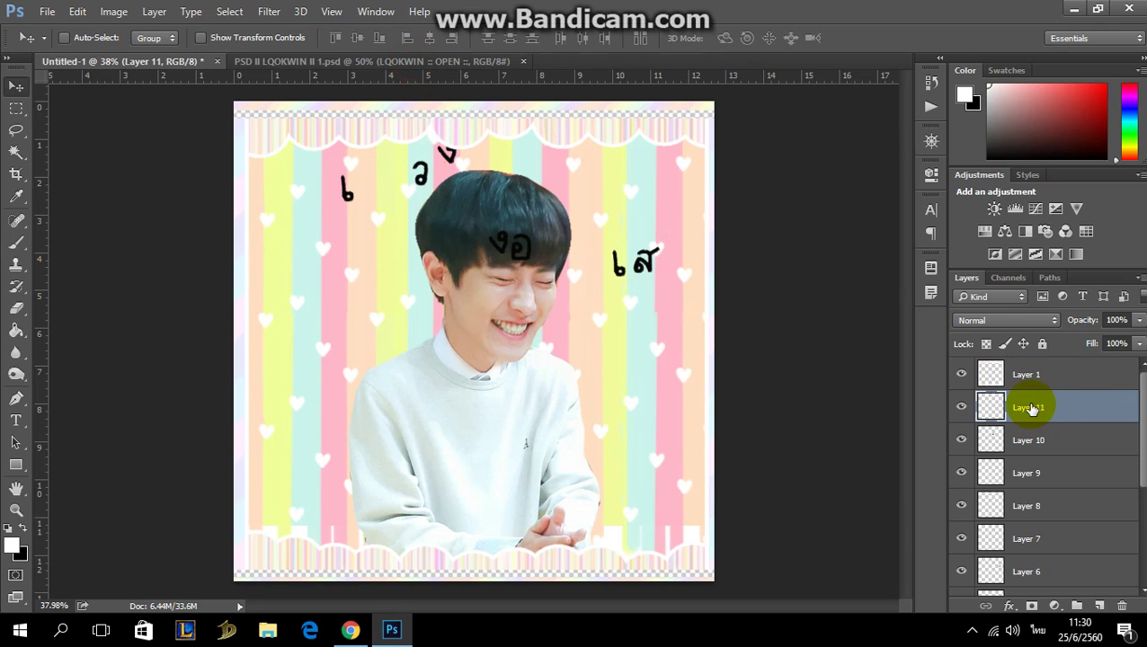
# Step: Move the ว of Layer 7 and the ง of Layer 8 to the right of เส to spell เสวง
pyautogui.scroll(-5, 1024, 409)
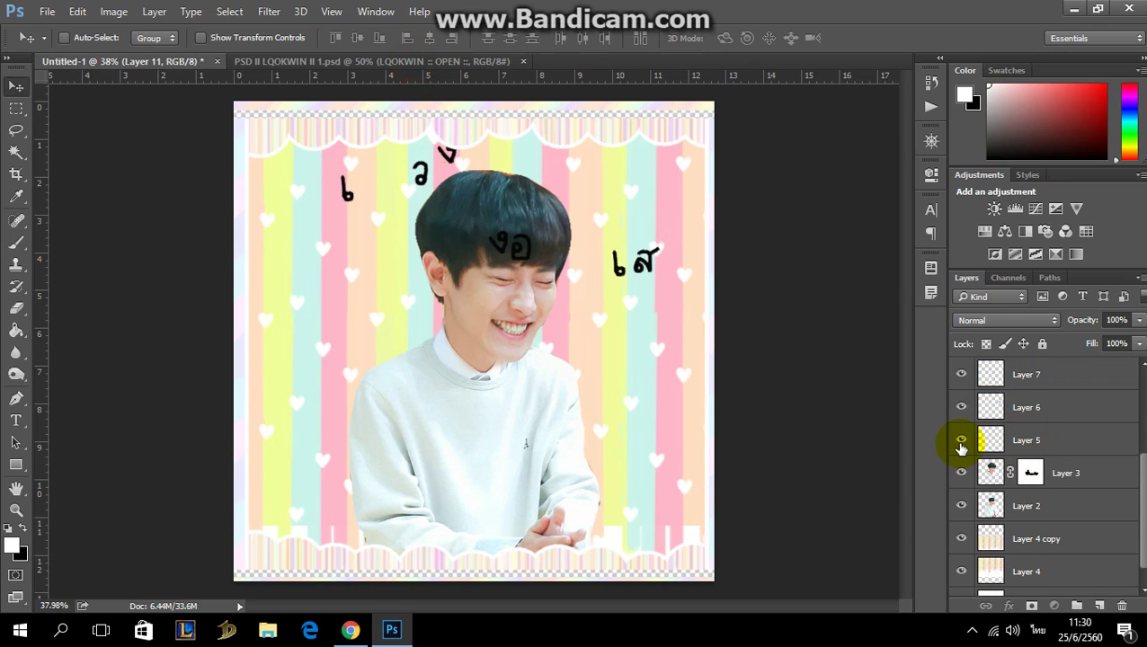
pyautogui.click(1005, 373)
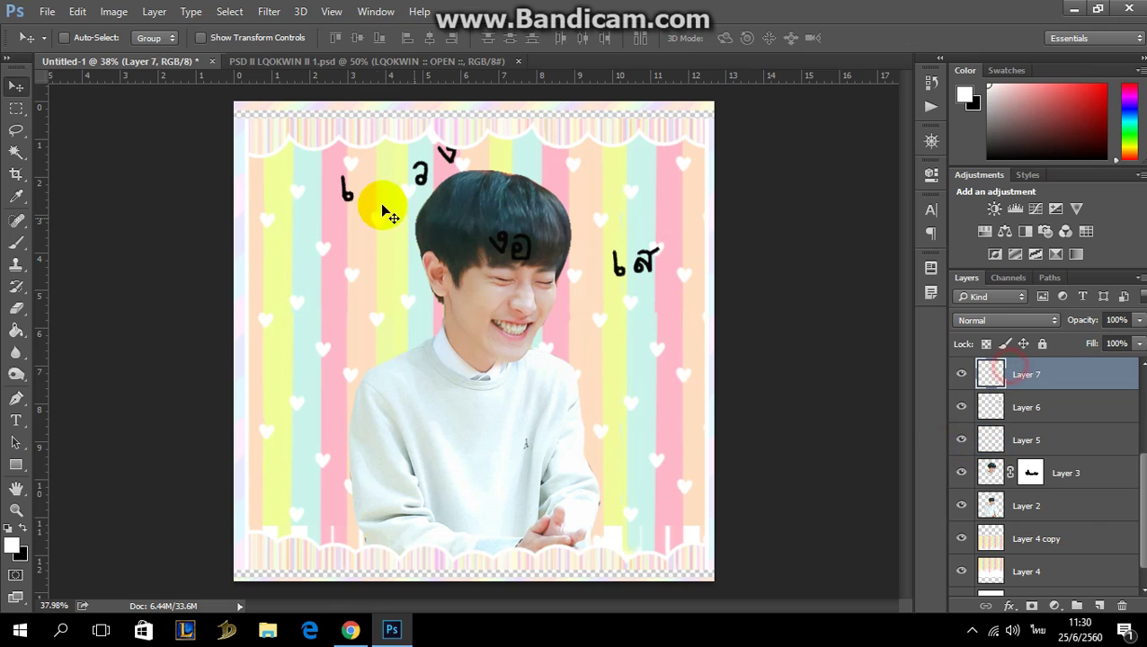
pyautogui.moveTo(441, 215); pyautogui.dragTo(685, 287)
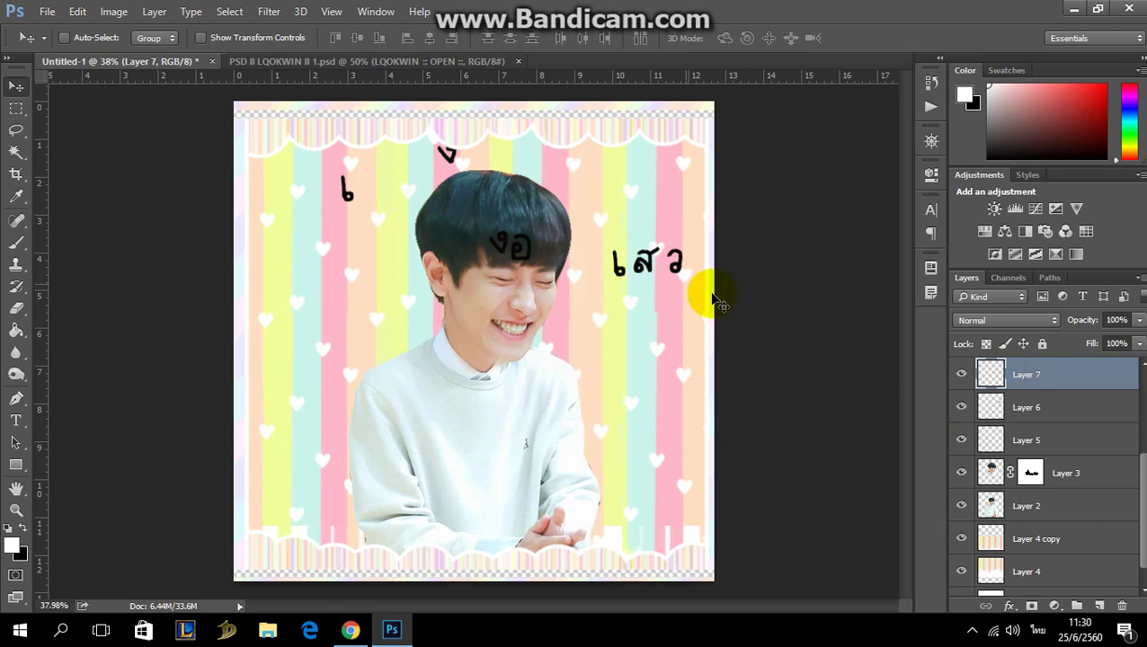
pyautogui.scroll(1, 989, 406)
pyautogui.scroll(1, 990, 407)
pyautogui.click(989, 406)
pyautogui.moveTo(508, 229); pyautogui.dragTo(712, 243)
# Step: Select the four letter layers of เสวง together and shift the word down and left, closer to the man's cheek
pyautogui.keyDown('ctrl'); pyautogui.click(1019, 445); pyautogui.keyUp('ctrl')
pyautogui.keyDown('ctrl'); pyautogui.click(1024, 472); pyautogui.keyUp('ctrl')
pyautogui.scroll(3, 1086, 435)
pyautogui.moveTo(679, 341); pyautogui.dragTo(660, 381)
# Step: Tighten the letter spacing of เสวง by repositioning ส, ว and ง on Layers 6, 7 and 8
pyautogui.scroll(-3, 1057, 546)
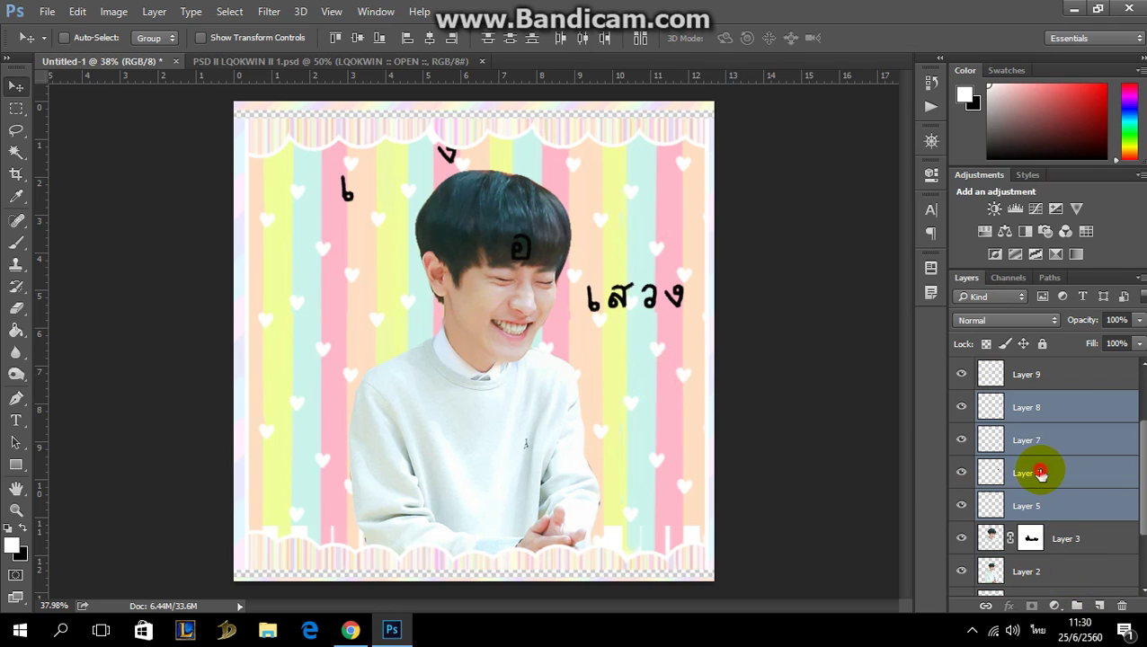
pyautogui.click(1034, 473)
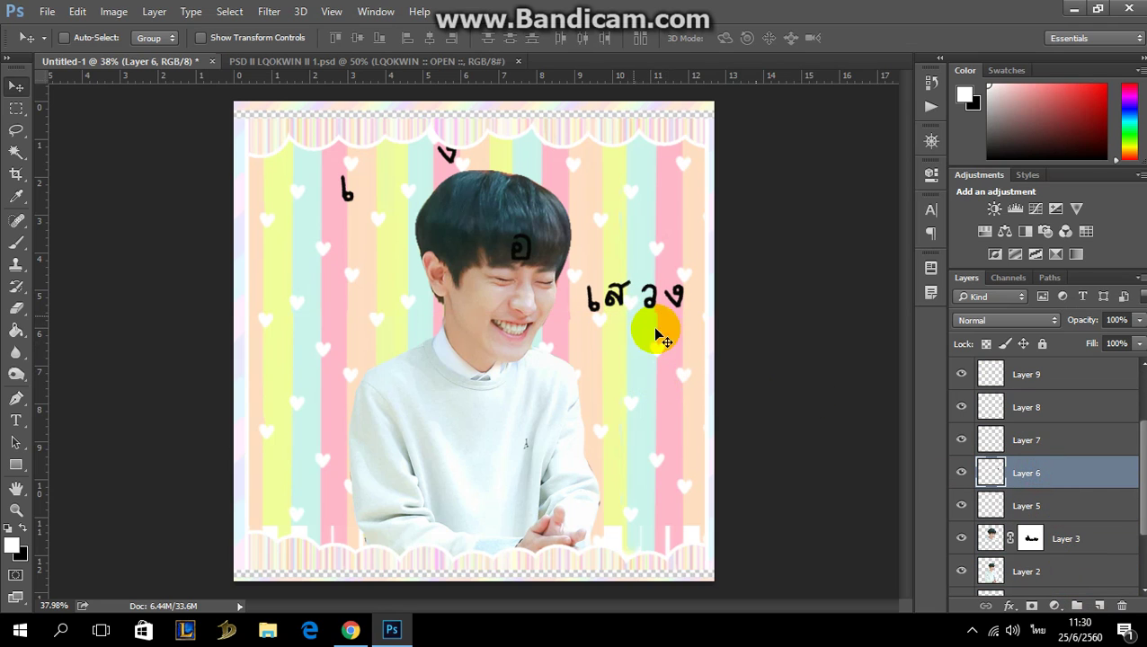
pyautogui.click(1076, 441)
pyautogui.moveTo(696, 312); pyautogui.dragTo(687, 290)
pyautogui.click(1004, 402)
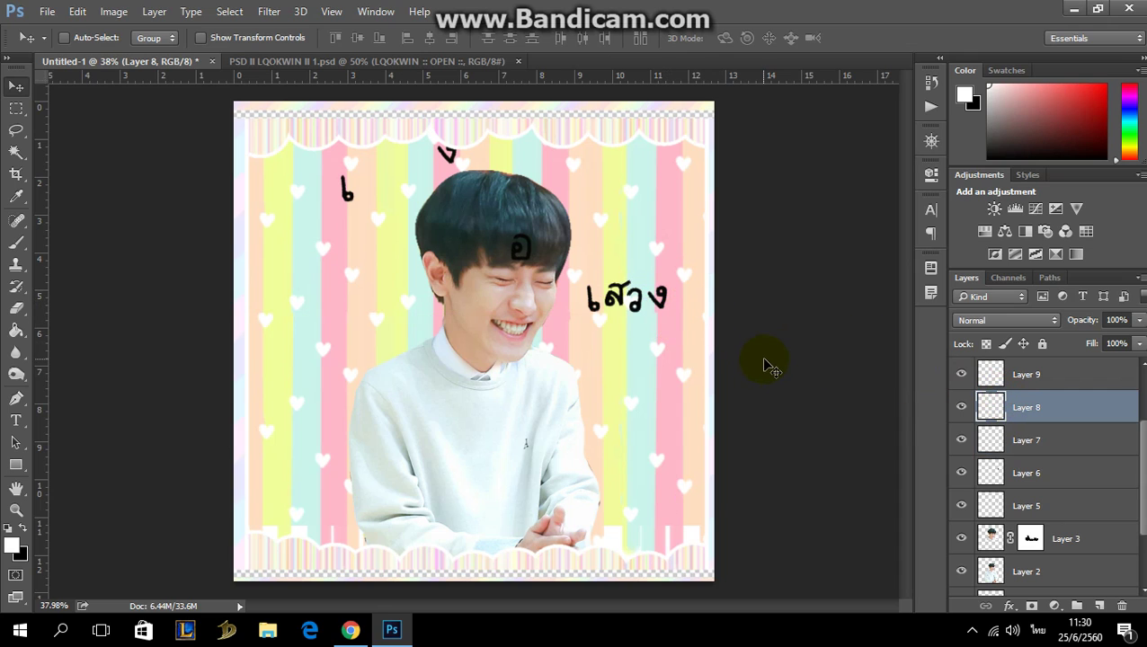
# Step: Move the remaining letters เ, อ and ง of Layers 9, 10 and 11 beneath เสวง to spell เอง as a second line
pyautogui.click(1020, 376)
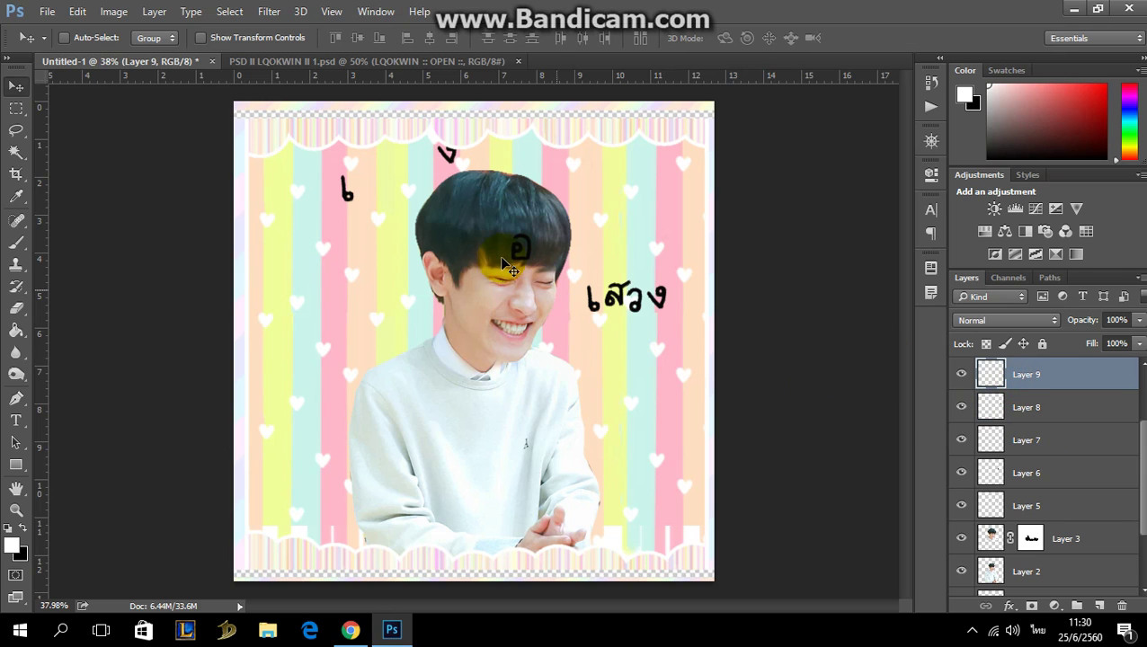
pyautogui.moveTo(481, 318); pyautogui.dragTo(667, 366)
pyautogui.scroll(3, 1086, 439)
pyautogui.click(1076, 440)
pyautogui.moveTo(521, 258); pyautogui.dragTo(624, 346)
pyautogui.click(989, 374)
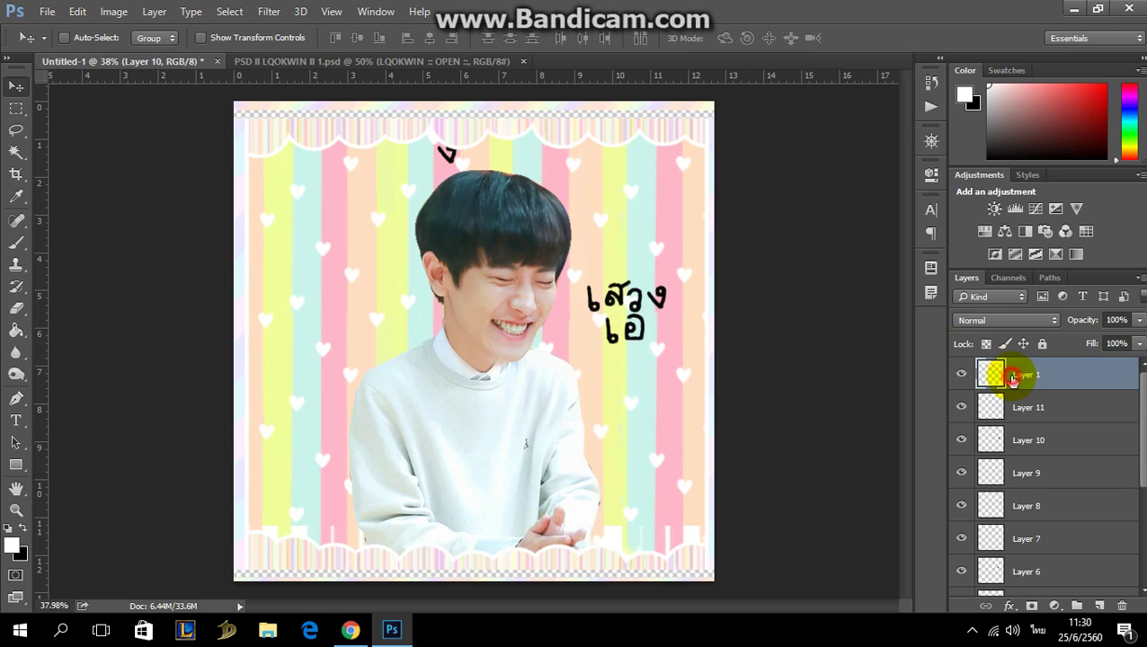
pyautogui.click(998, 406)
pyautogui.moveTo(540, 189); pyautogui.dragTo(758, 366)
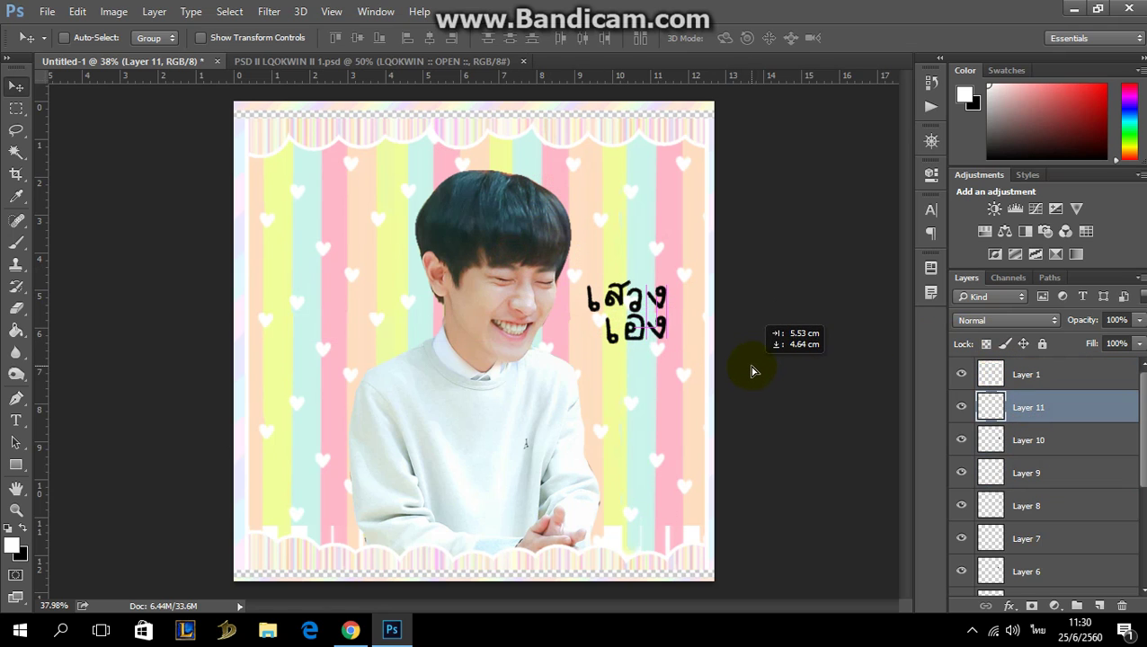
pyautogui.click(1036, 469)
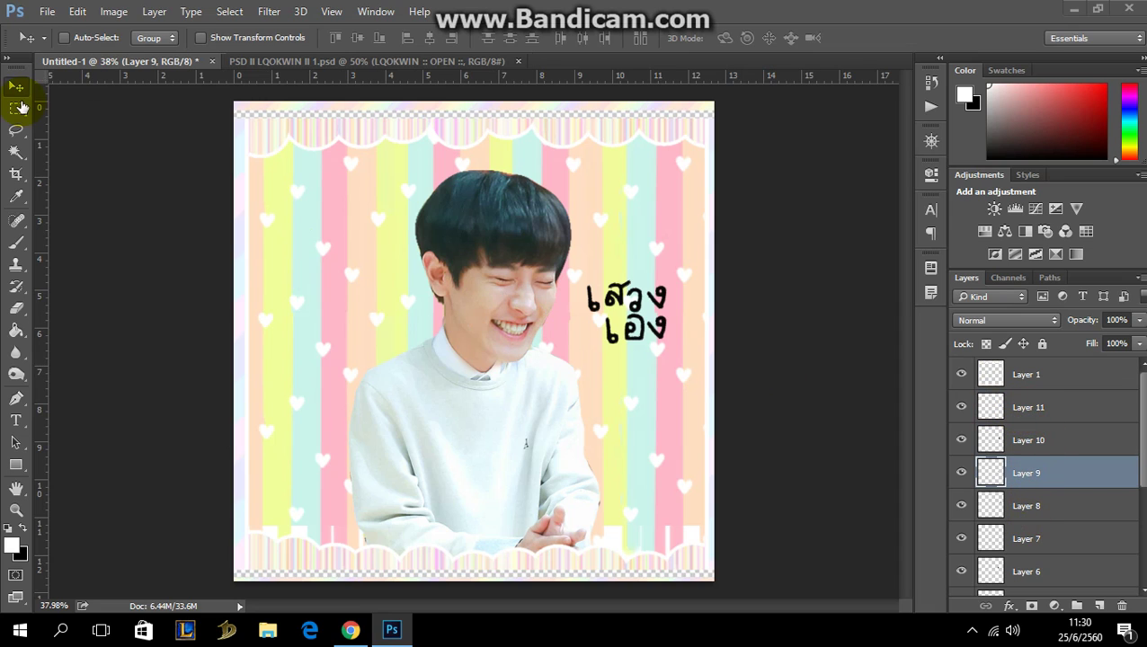
# Step: Merge duplicates of the seven letter layers, Layer 5 to Layer 11, into one lettering layer and hide the original letter layers
pyautogui.click(1056, 409)
pyautogui.keyDown('ctrl'); pyautogui.click(1043, 440); pyautogui.keyUp('ctrl')
pyautogui.keyDown('ctrl'); pyautogui.click(1043, 473); pyautogui.keyUp('ctrl')
pyautogui.keyDown('ctrl'); pyautogui.click(1043, 505); pyautogui.keyUp('ctrl')
pyautogui.keyDown('ctrl'); pyautogui.click(1041, 539); pyautogui.keyUp('ctrl')
pyautogui.keyDown('ctrl'); pyautogui.click(1039, 571); pyautogui.keyUp('ctrl')
pyautogui.scroll(-2, 1065, 509)
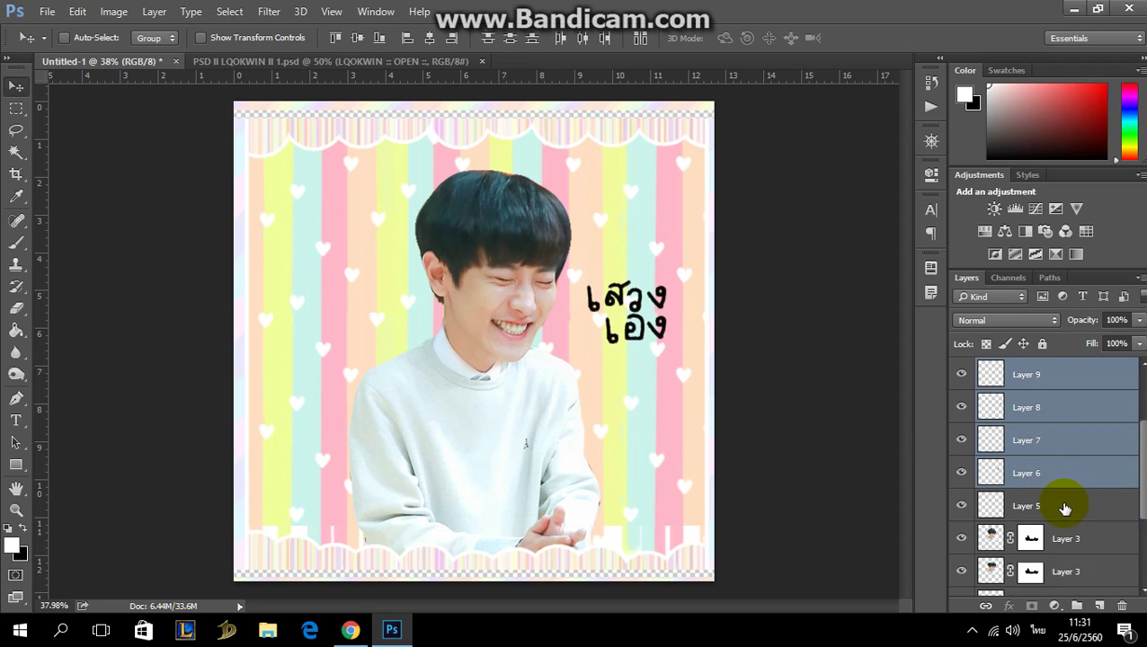
pyautogui.keyDown('ctrl'); pyautogui.click(1041, 506); pyautogui.keyUp('ctrl')
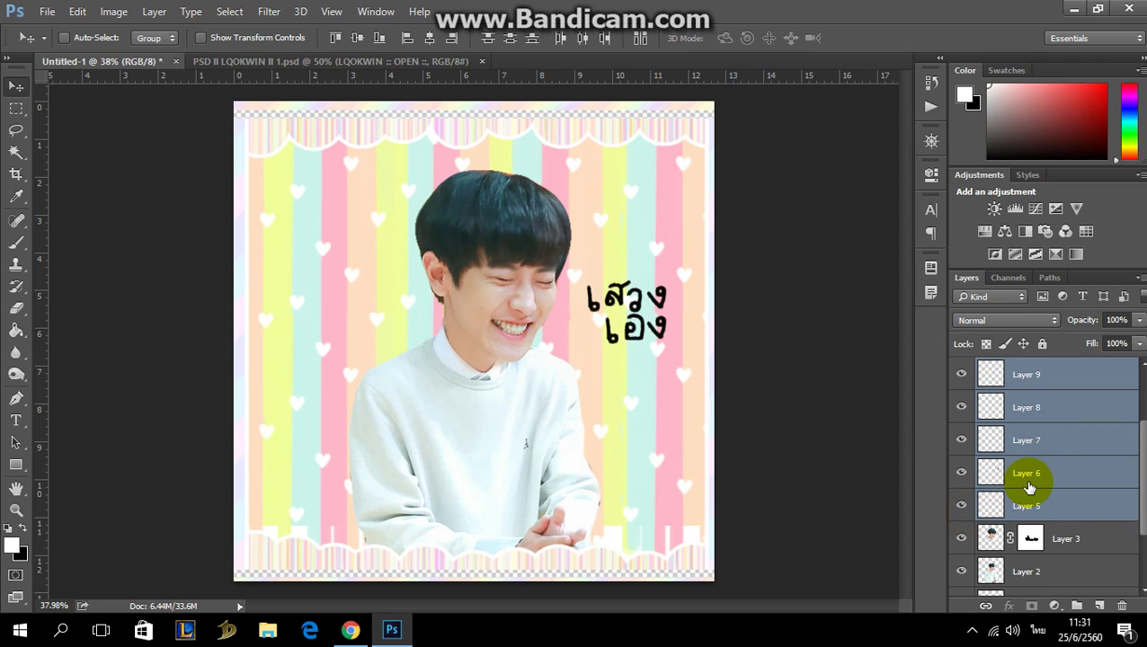
pyautogui.scroll(1, 1039, 484)
pyautogui.moveTo(1063, 509); pyautogui.dragTo(1099, 604)
pyautogui.hotkey('ctrl', 'e')
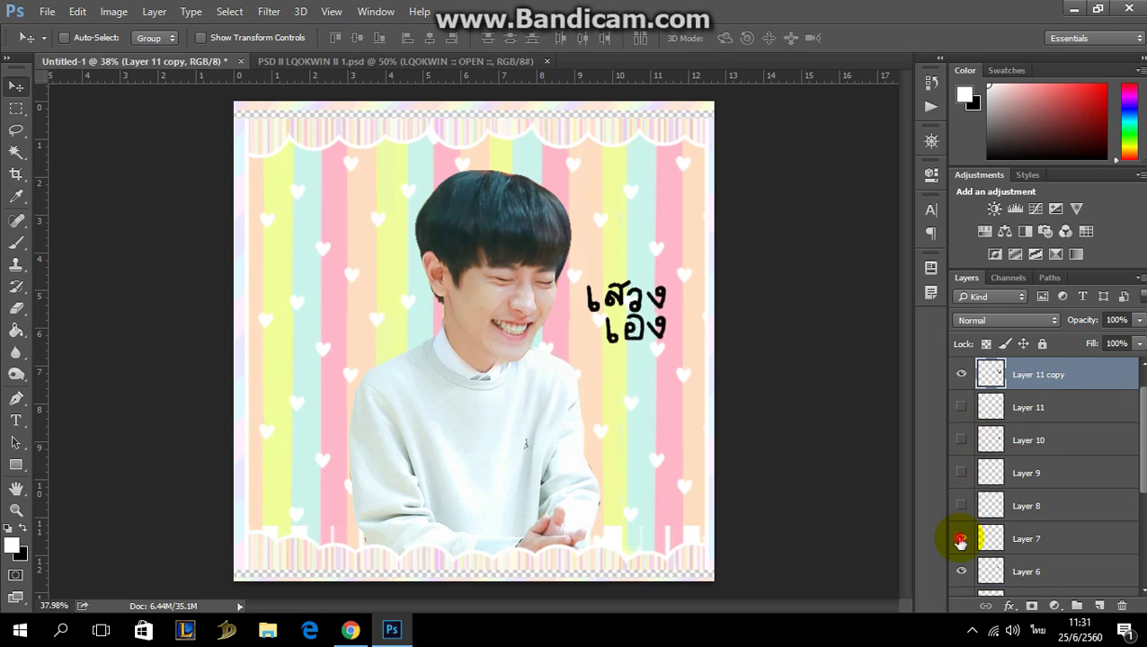
pyautogui.scroll(-2, 967, 538)
pyautogui.scroll(2, 989, 485)
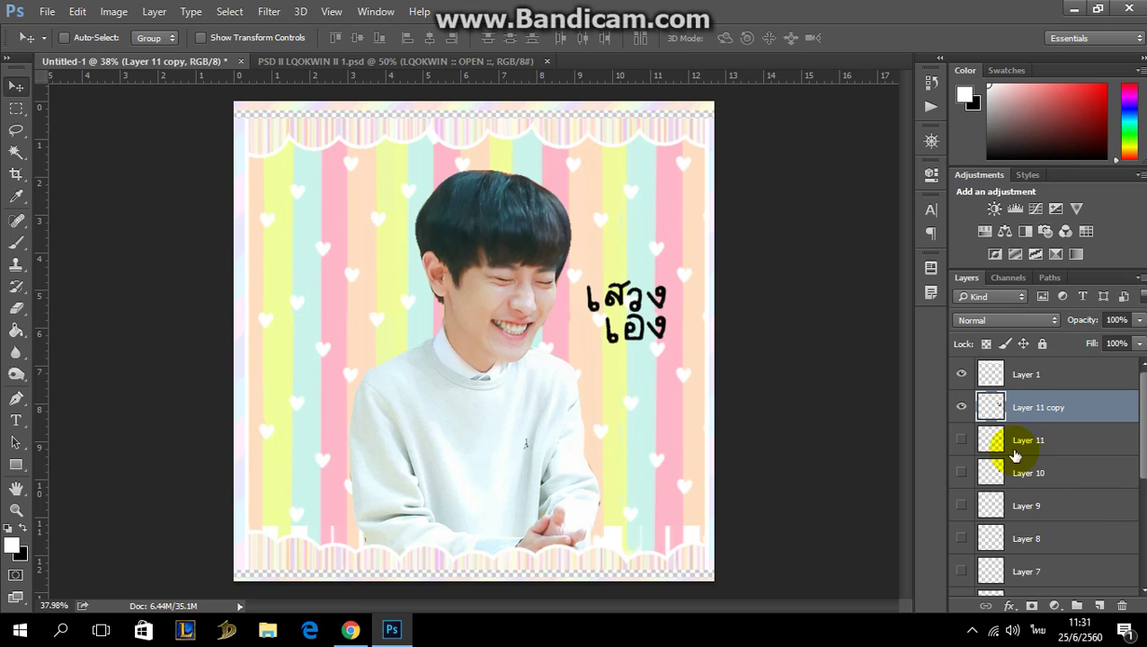
# Step: Load the merged เสวงเอง lettering on Layer 11 copy as a selection, paint it white with a 58 px brush, and deselect
pyautogui.scroll(2, 674, 323)
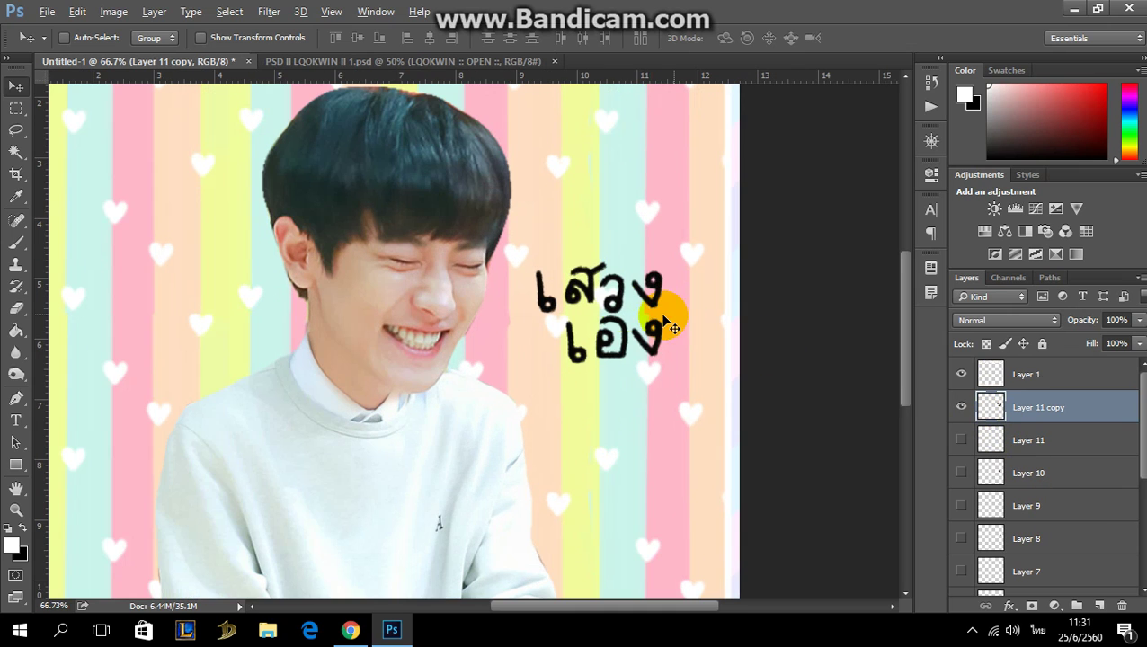
pyautogui.scroll(1, 485, 337)
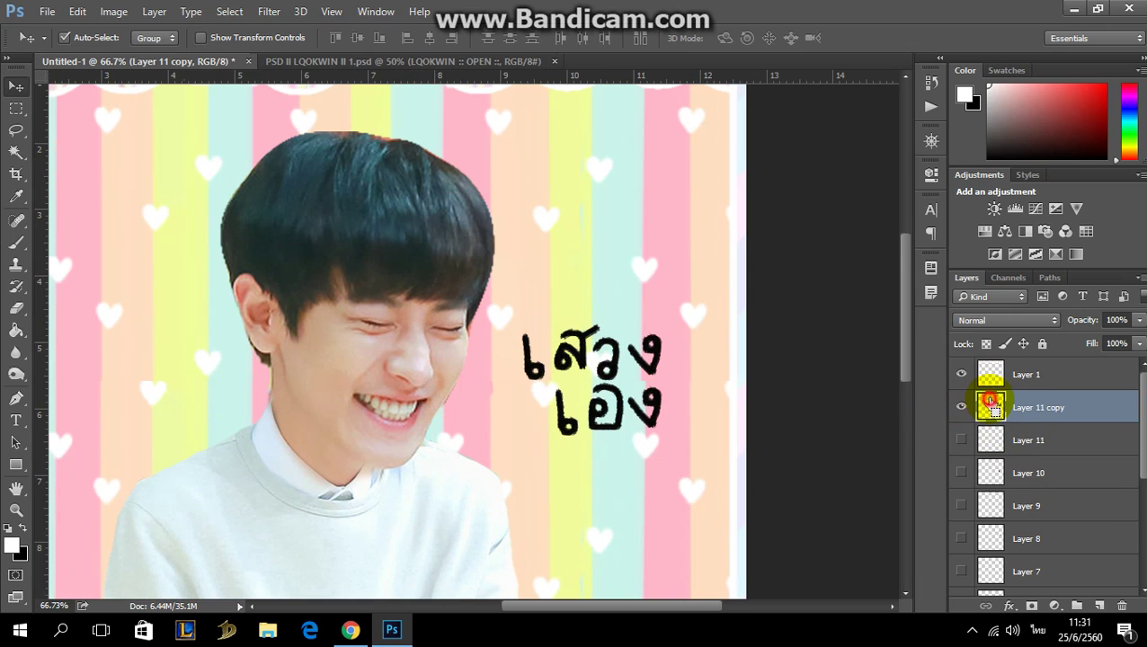
pyautogui.keyDown('ctrl'); pyautogui.click(990, 403); pyautogui.keyUp('ctrl')
pyautogui.click(16, 242)
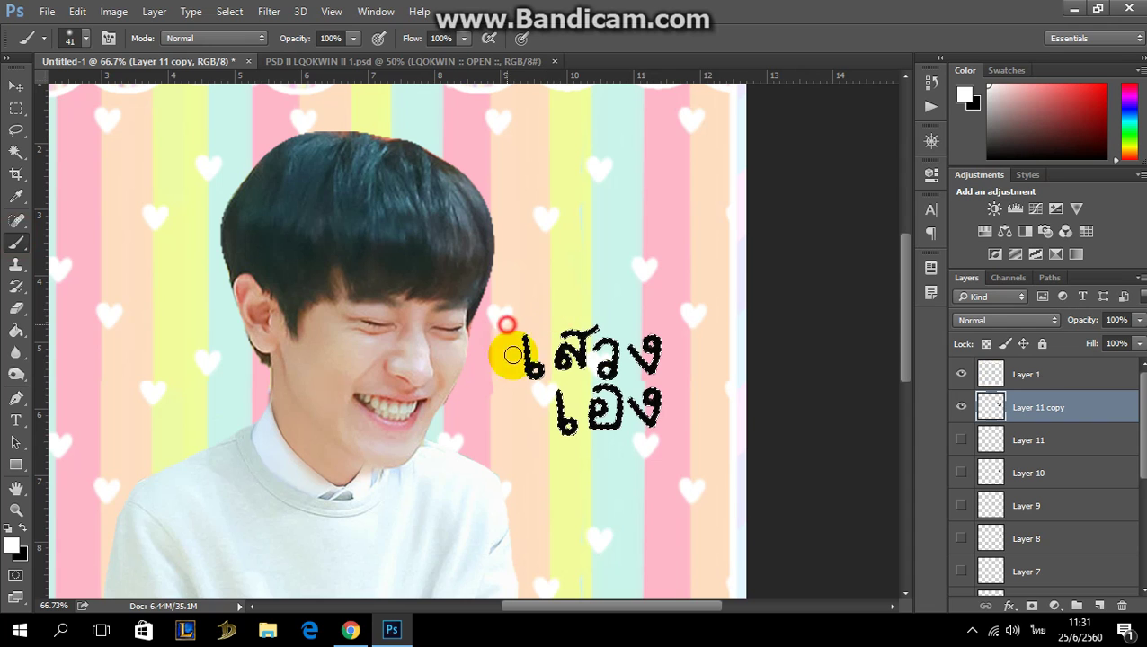
pyautogui.moveTo(518, 389)
pyautogui.mouseDown()
pyautogui.moveTo(640, 366)
pyautogui.moveTo(661, 325)
pyautogui.mouseUp()
pyautogui.rightClick(630, 333)
pyautogui.moveTo(727, 375); pyautogui.dragTo(741, 376)
pyautogui.click(552, 348)
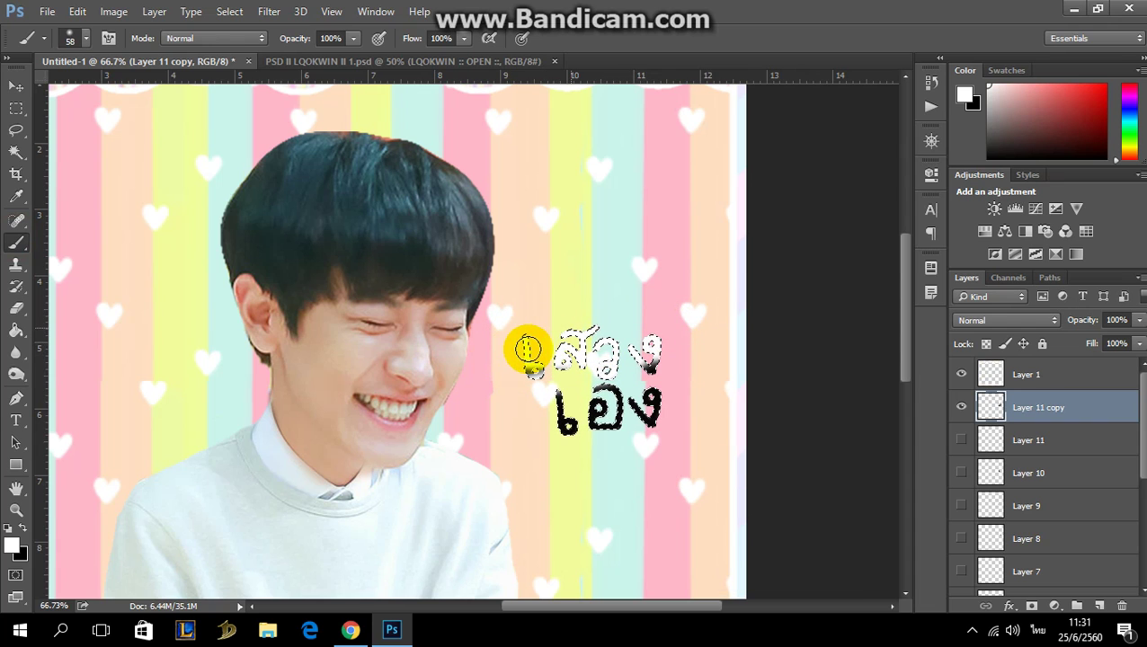
pyautogui.moveTo(568, 409)
pyautogui.mouseDown()
pyautogui.moveTo(648, 398)
pyautogui.moveTo(661, 370)
pyautogui.moveTo(644, 389)
pyautogui.moveTo(668, 416)
pyautogui.moveTo(723, 406)
pyautogui.moveTo(602, 393)
pyautogui.moveTo(501, 402)
pyautogui.moveTo(445, 433)
pyautogui.moveTo(475, 446)
pyautogui.moveTo(526, 426)
pyautogui.mouseUp()
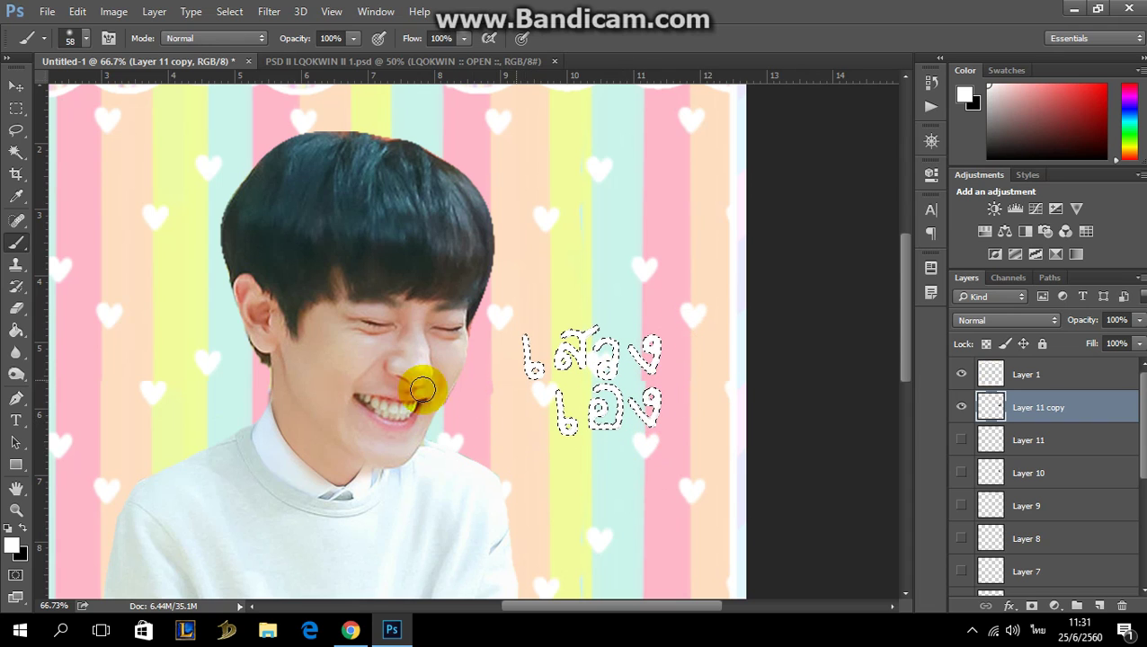
pyautogui.click(11, 108)
pyautogui.click(688, 321)
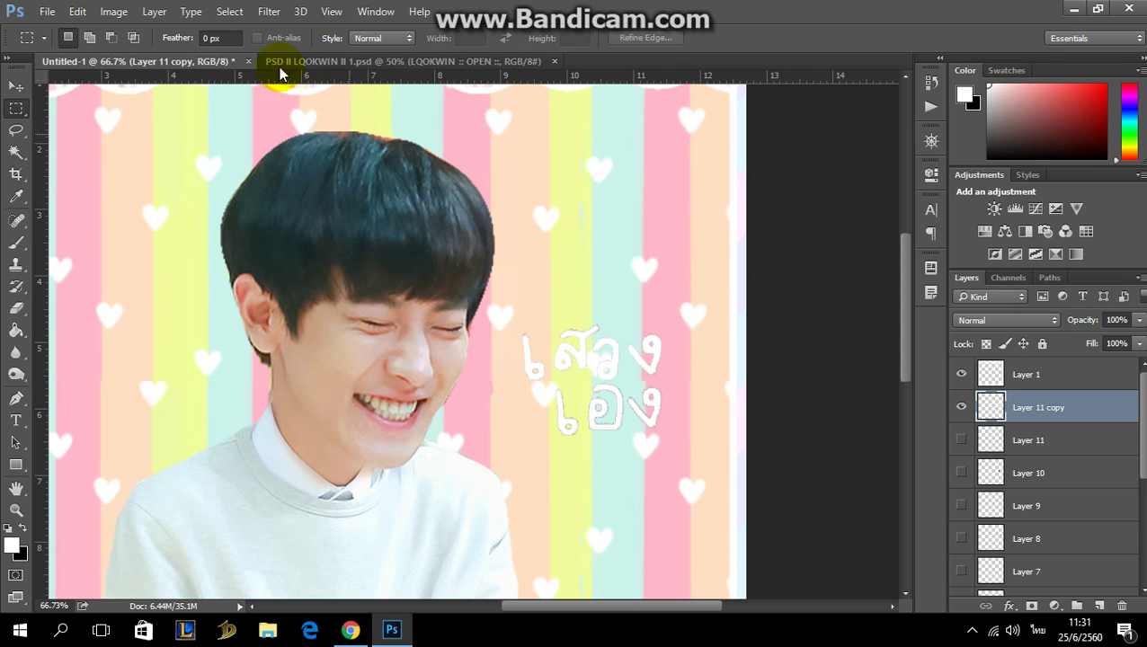
# Step: Open the pink strawberry polka-dot pattern image 87922c8938e1cfdda299995bbc99cd0e
pyautogui.click(309, 63)
pyautogui.click(90, 61)
pyautogui.click(47, 11)
pyautogui.click(213, 63)
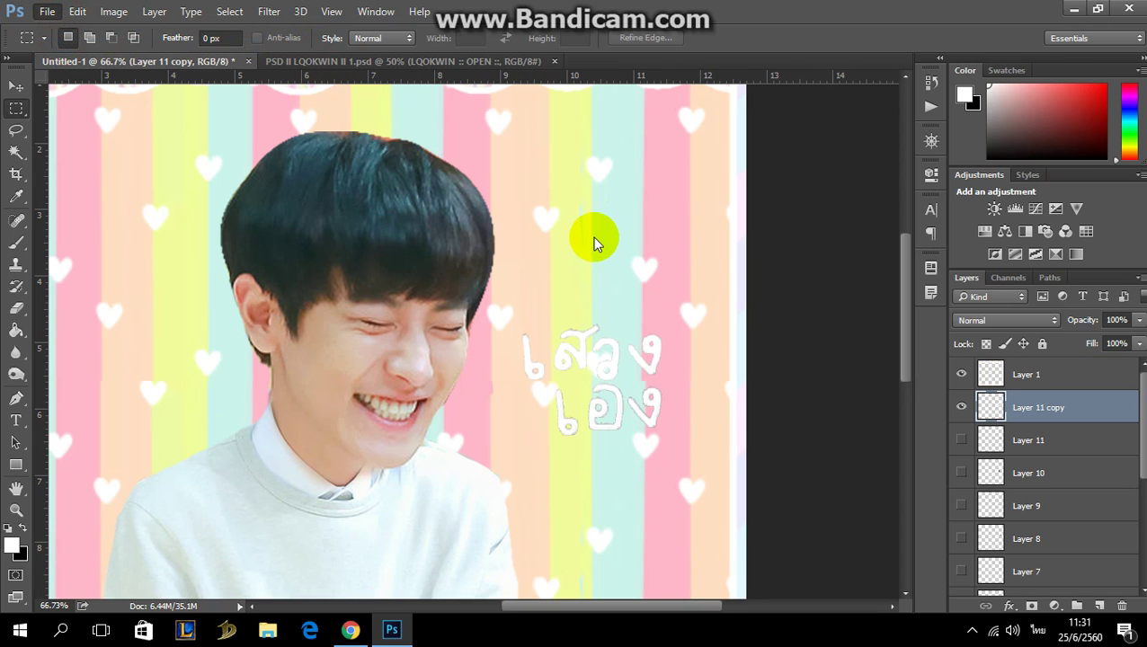
pyautogui.hotkey('ctrl', 'o')
pyautogui.click(282, 141)
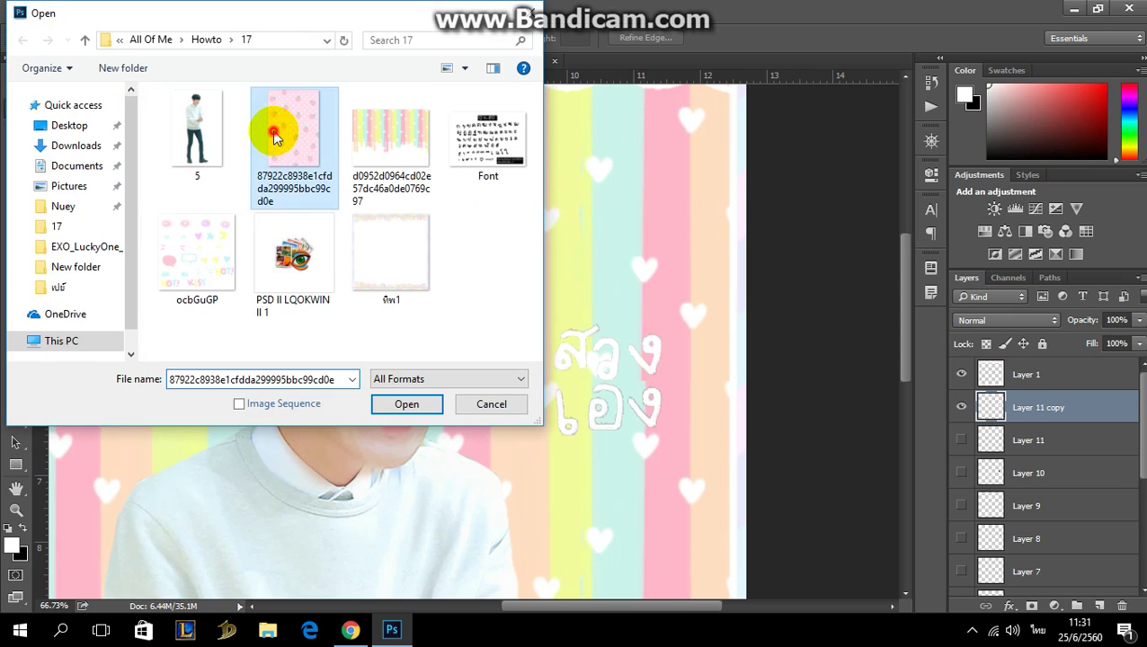
pyautogui.doubleClick(274, 126)
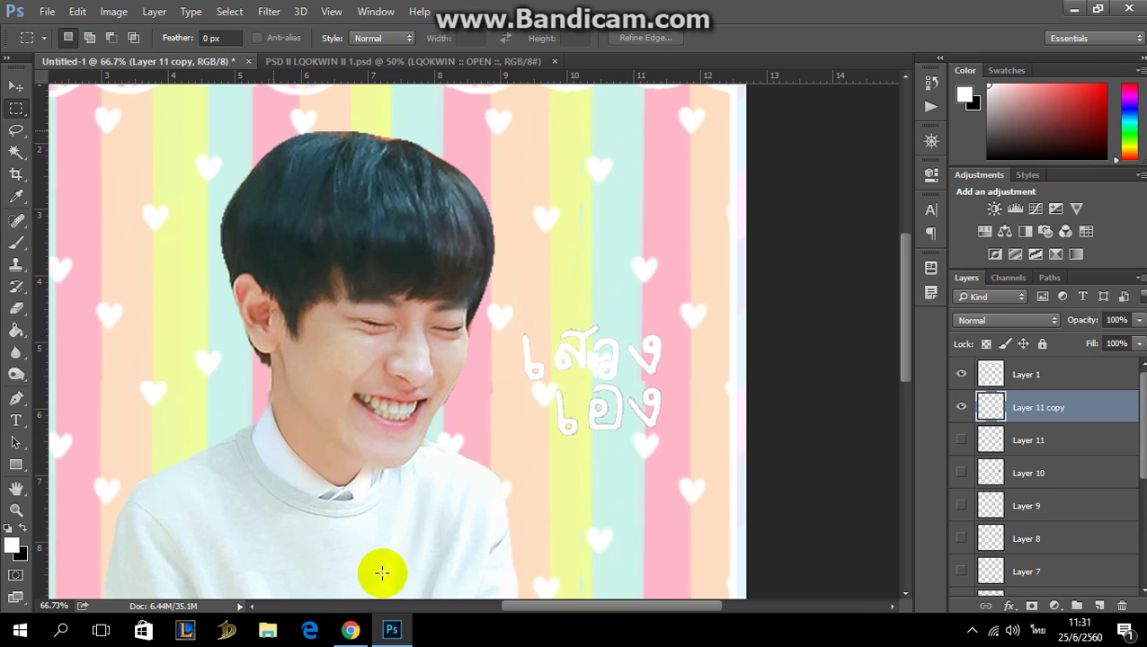
# Step: Switch to Chrome, skip the advert before the YouTube music video, and return to Photoshop
pyautogui.click(351, 630)
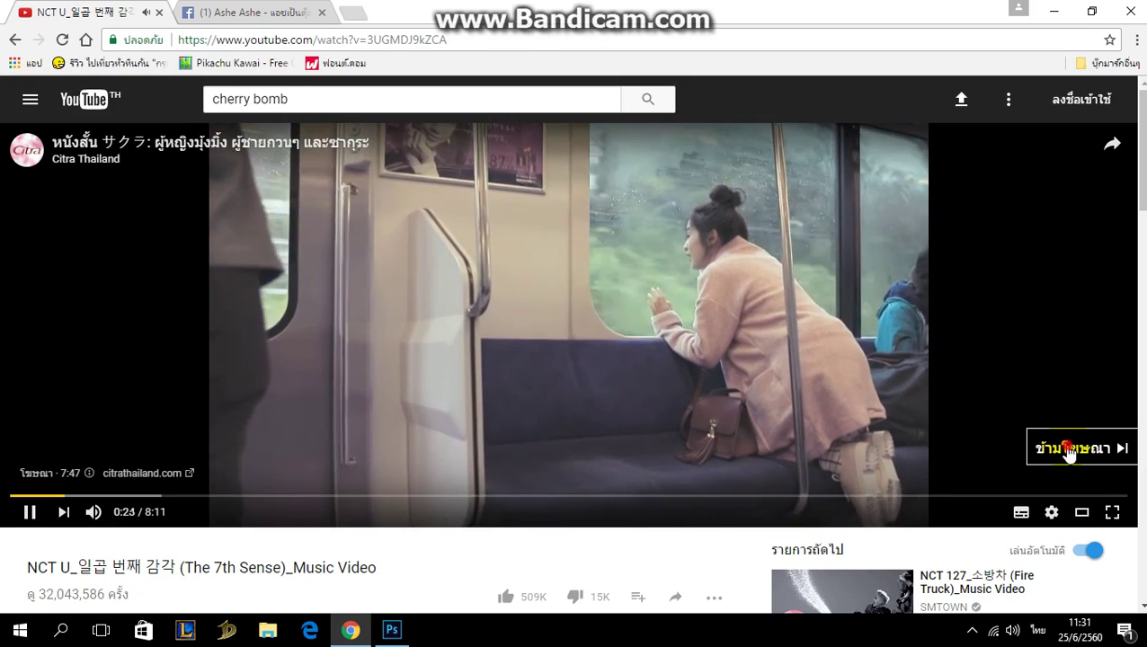
pyautogui.click(1079, 454)
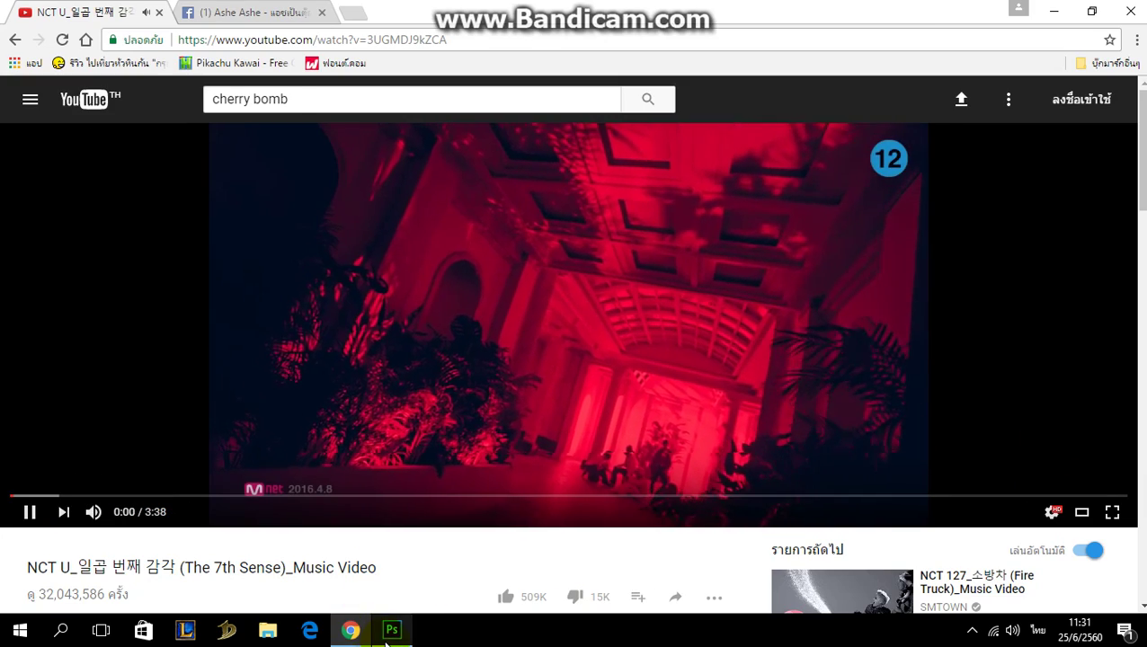
pyautogui.click(391, 630)
# Step: Copy the strawberry pattern into Untitled-1 above the lettering layer, close its source image, and place it over the lettering
pyautogui.click(15, 84)
pyautogui.moveTo(634, 61); pyautogui.dragTo(223, 103)
pyautogui.moveTo(428, 305); pyautogui.dragTo(507, 200)
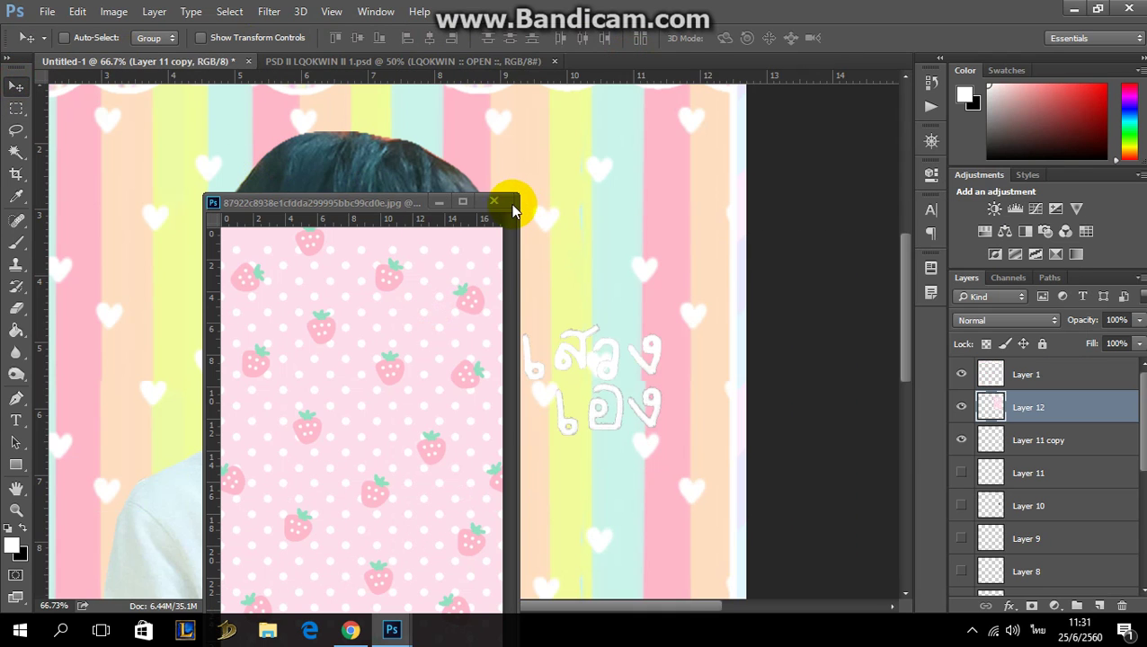
pyautogui.moveTo(644, 292); pyautogui.dragTo(641, 320)
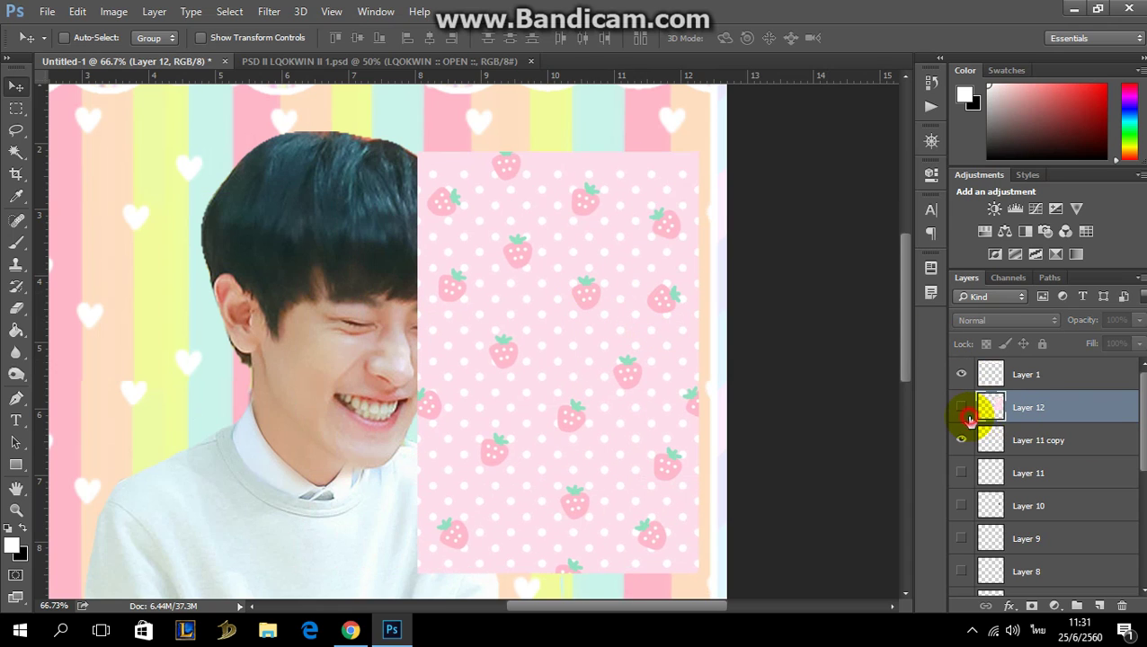
# Step: Enlarge and reposition the lettering on Layer 11 copy with the strawberry Layer 12 hidden, and show the pattern again
pyautogui.click(961, 408)
pyautogui.click(1003, 443)
pyautogui.hotkey('ctrl', 't')
pyautogui.moveTo(641, 436); pyautogui.dragTo(700, 479)
pyautogui.press('Return')
pyautogui.moveTo(628, 402); pyautogui.dragTo(614, 384)
pyautogui.click(1079, 410)
pyautogui.click(963, 410)
# Step: Mask the strawberry pattern on Layer 12 to the letter shapes of Layer 11 copy
pyautogui.click(987, 440)
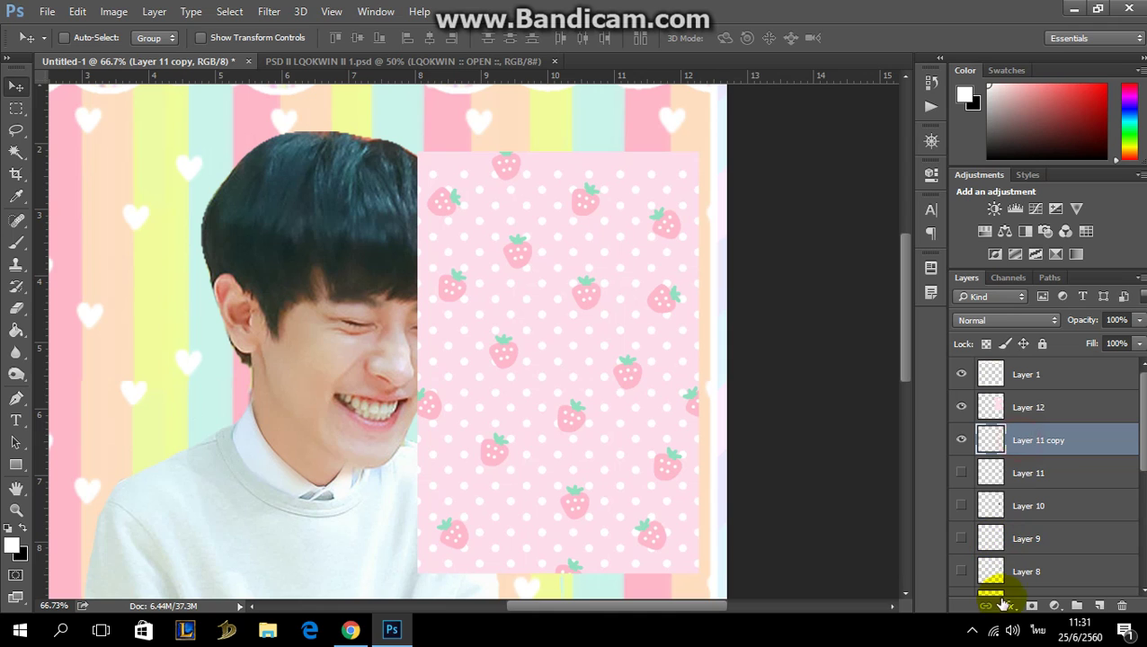
pyautogui.click(996, 407)
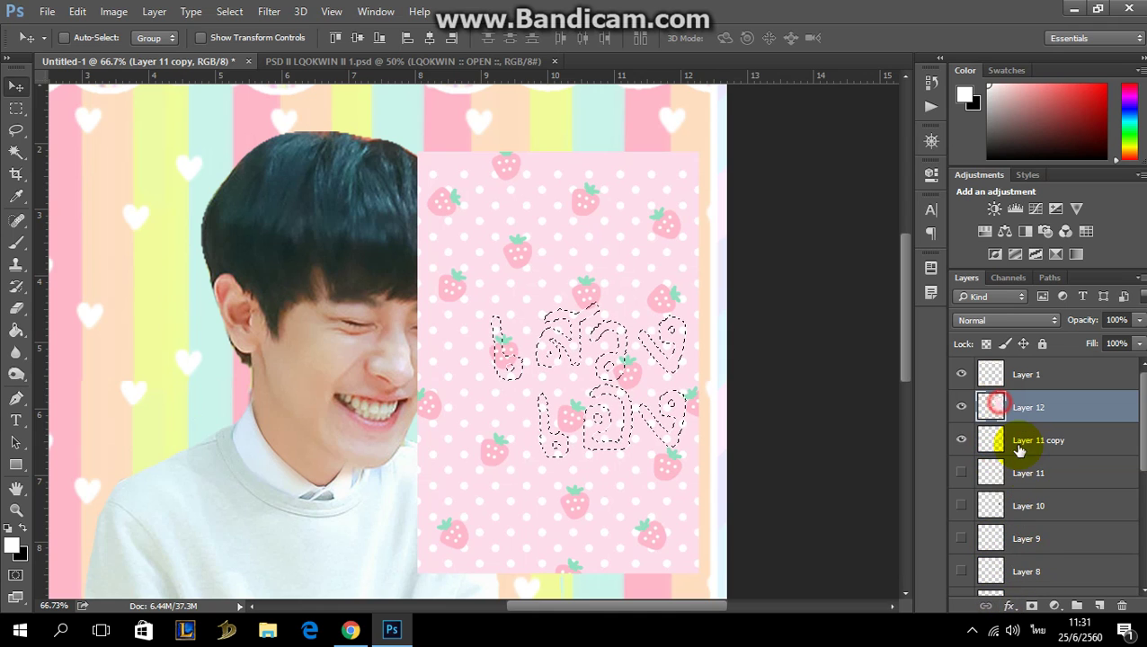
pyautogui.click(1031, 606)
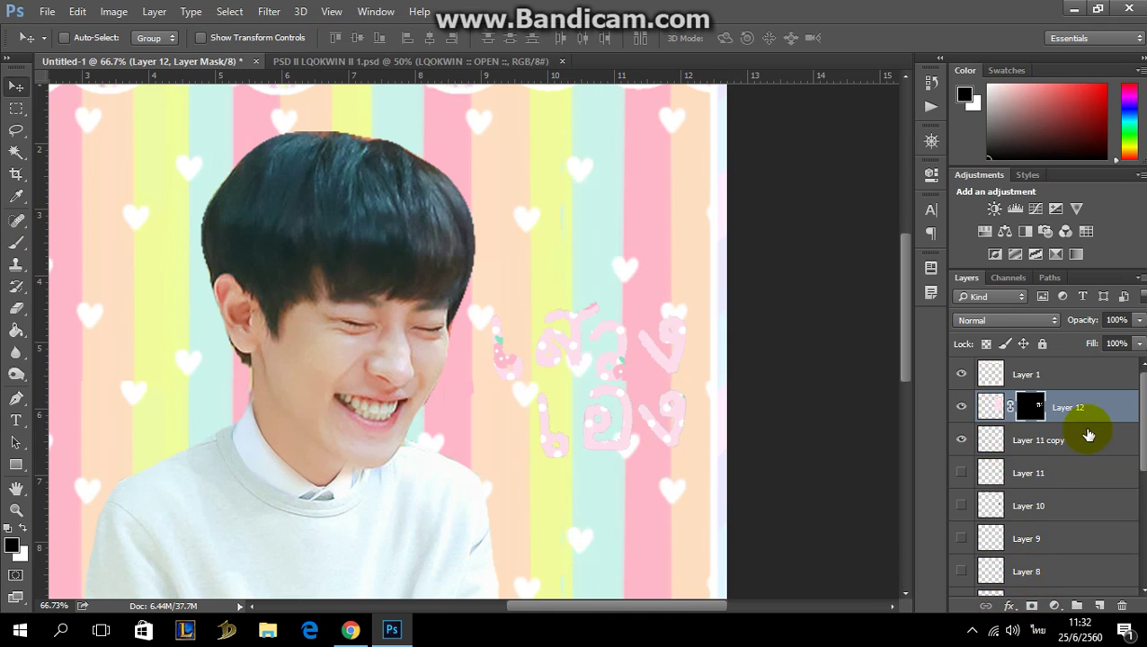
# Step: Add a white 7 px outside stroke to the lettering on Layer 11 copy
pyautogui.click(1043, 439)
pyautogui.click(1011, 606)
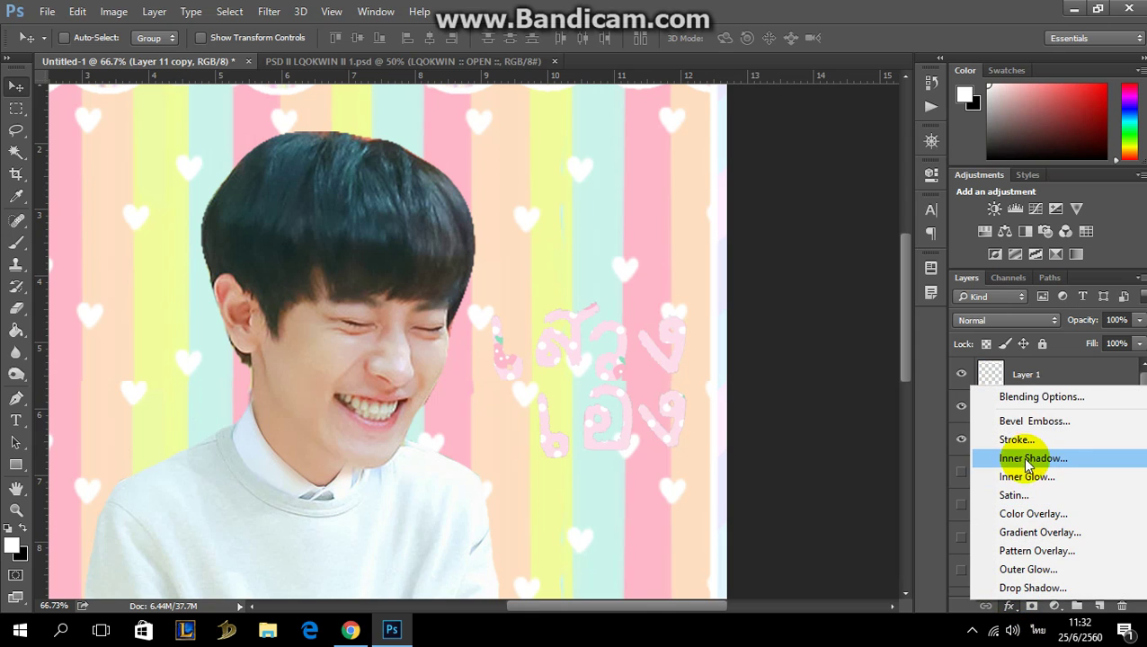
pyautogui.click(955, 435)
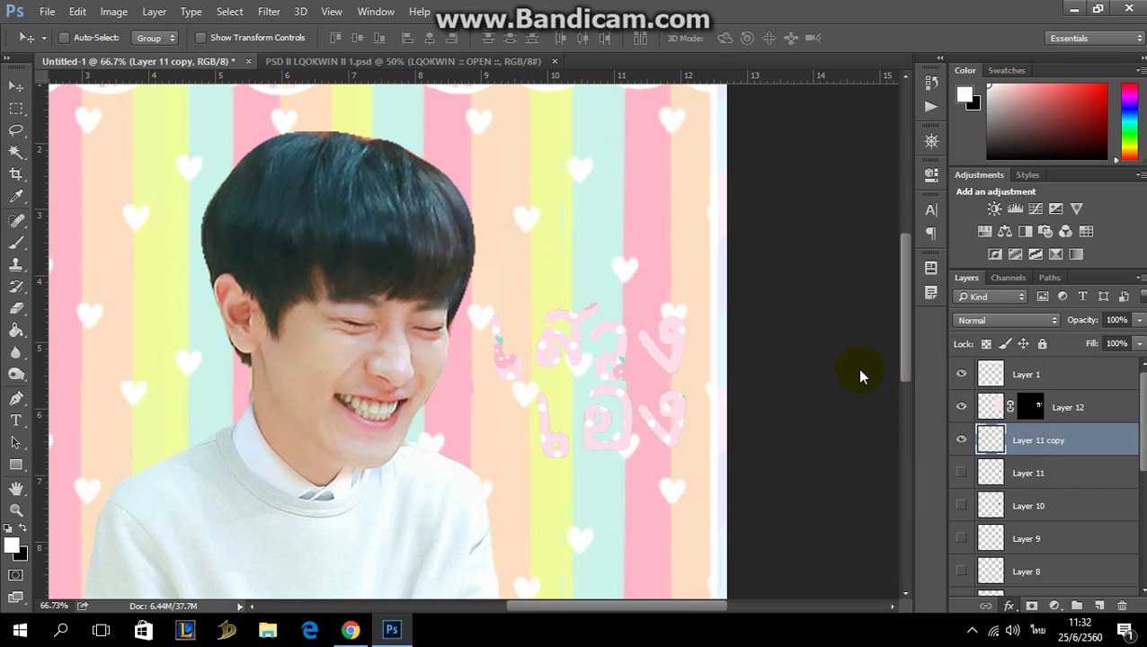
pyautogui.moveTo(652, 83); pyautogui.dragTo(927, 126)
pyautogui.click(820, 197)
pyautogui.click(811, 210)
pyautogui.moveTo(802, 174); pyautogui.dragTo(805, 176)
pyautogui.click(779, 291)
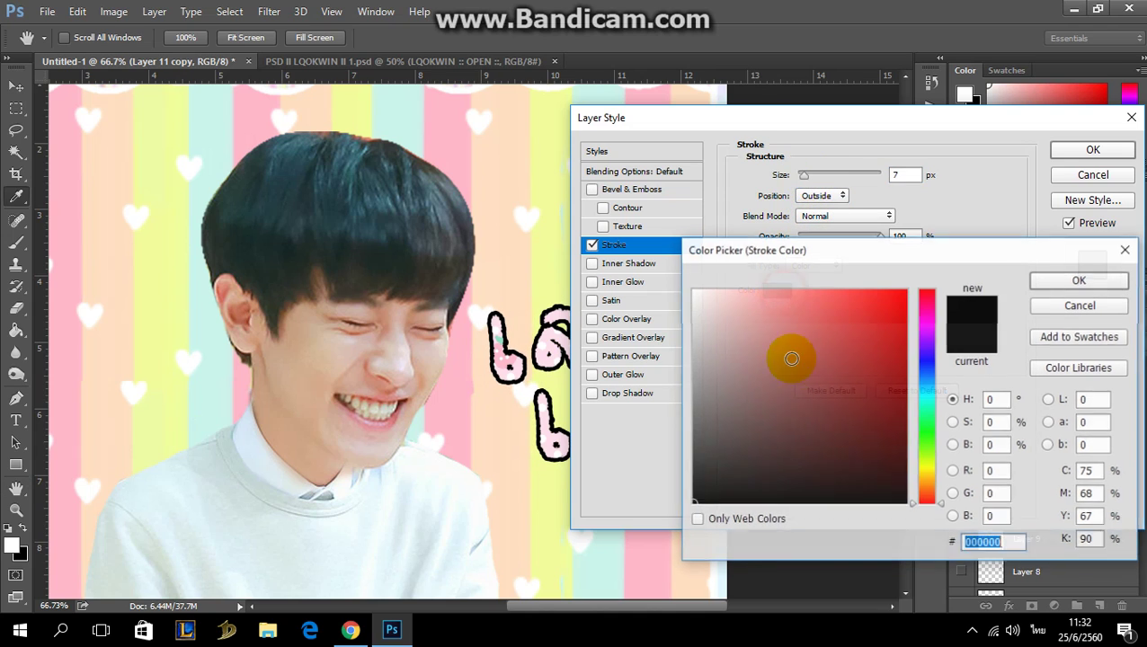
pyautogui.click(538, 205)
pyautogui.press('Return')
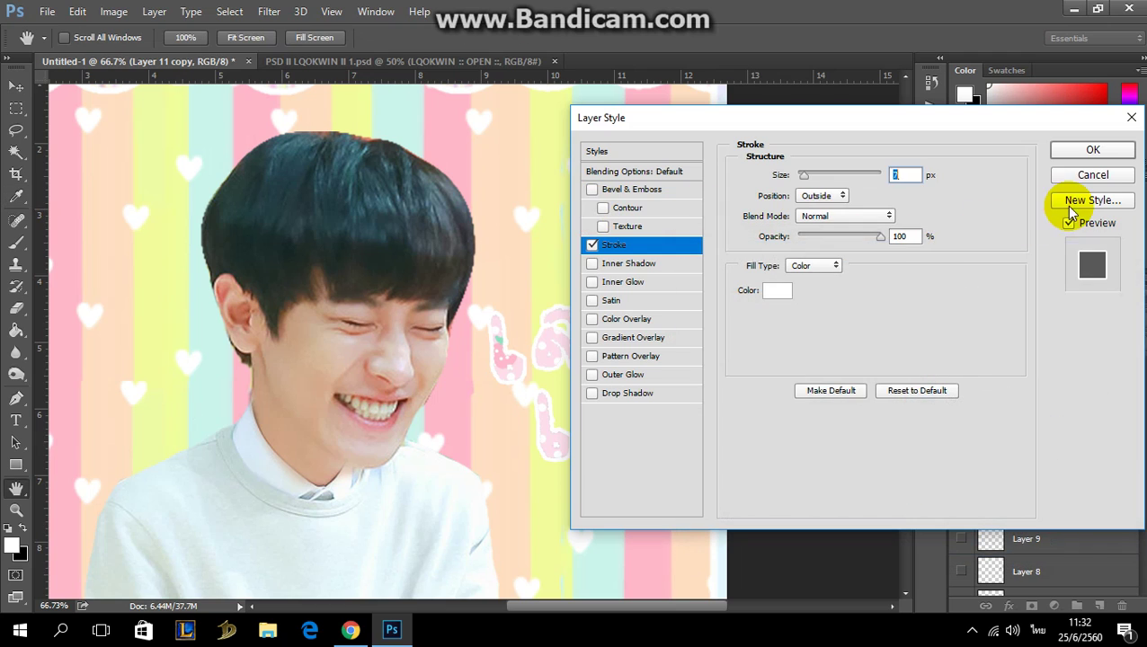
pyautogui.click(1094, 151)
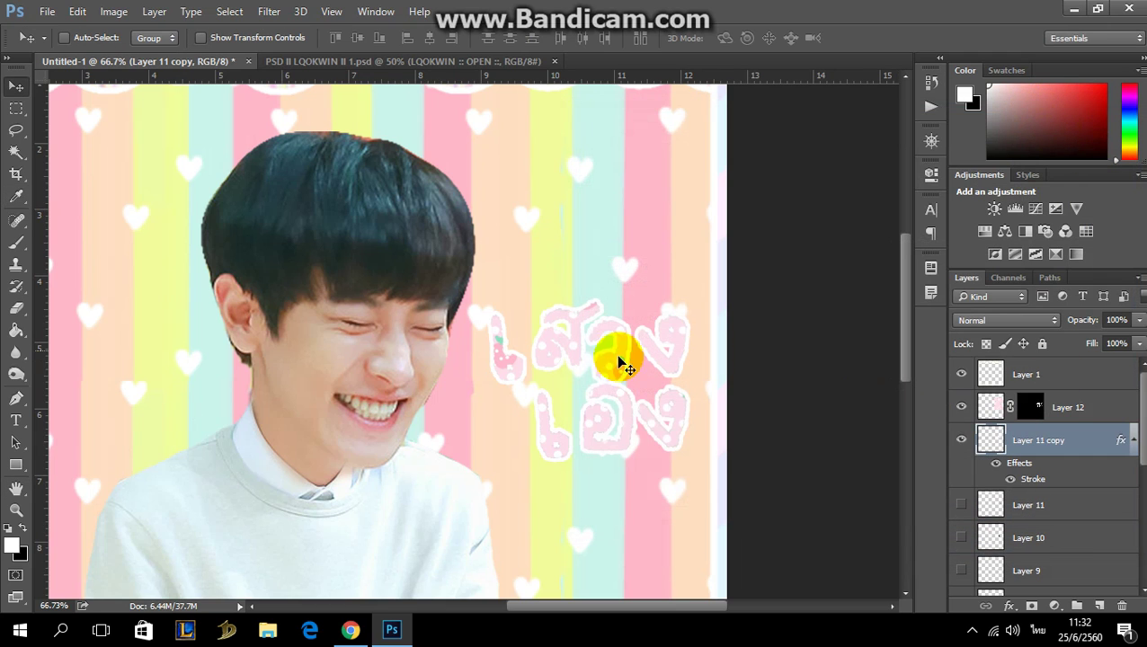
# Step: Copy the LQOKWIN :: OPEN :: group from PSD II LQOKWIN II 1.psd to the top of Untitled-1's layers and close the PSD
pyautogui.hotkey('ctrl', '0')
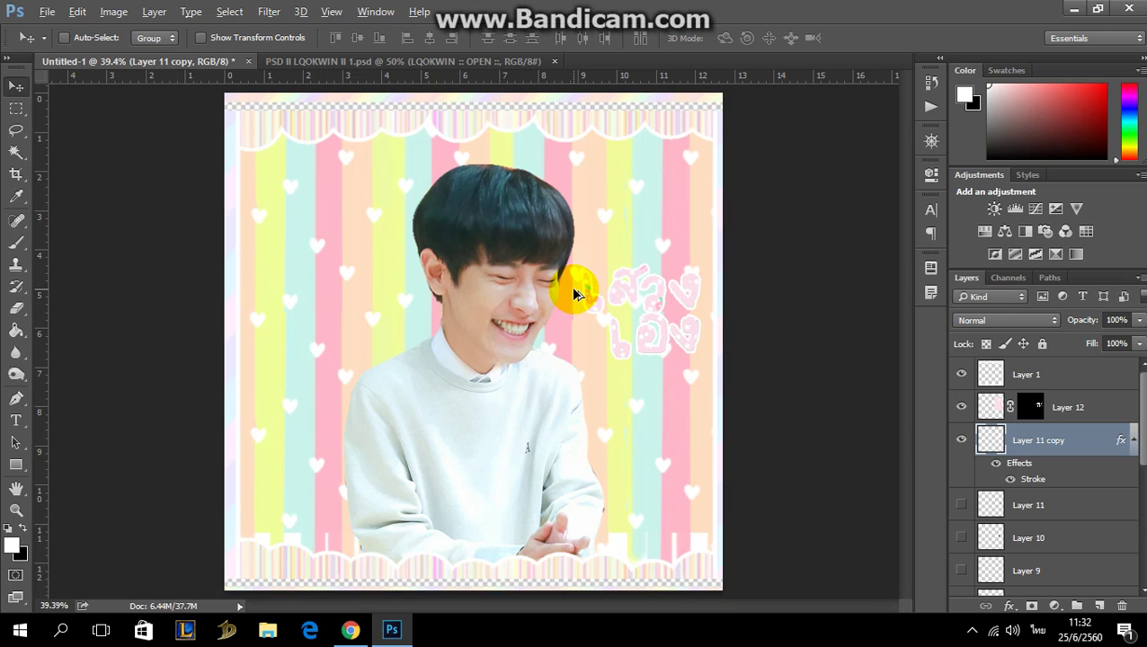
pyautogui.scroll(-1, 491, 216)
pyautogui.click(394, 65)
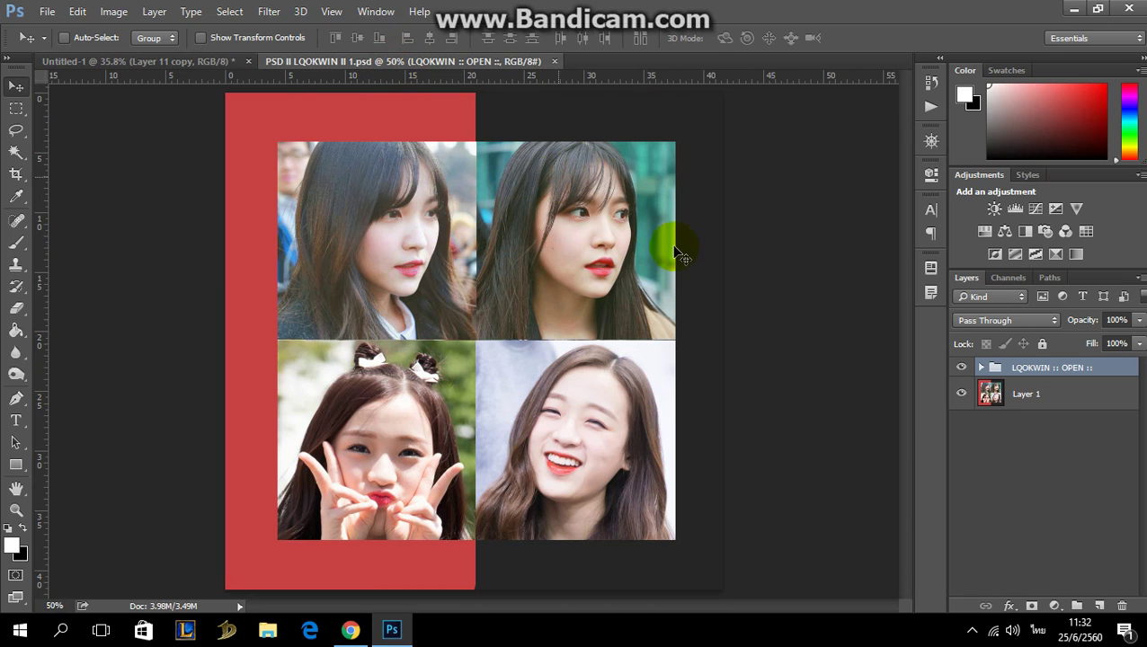
pyautogui.moveTo(350, 142); pyautogui.dragTo(399, 249)
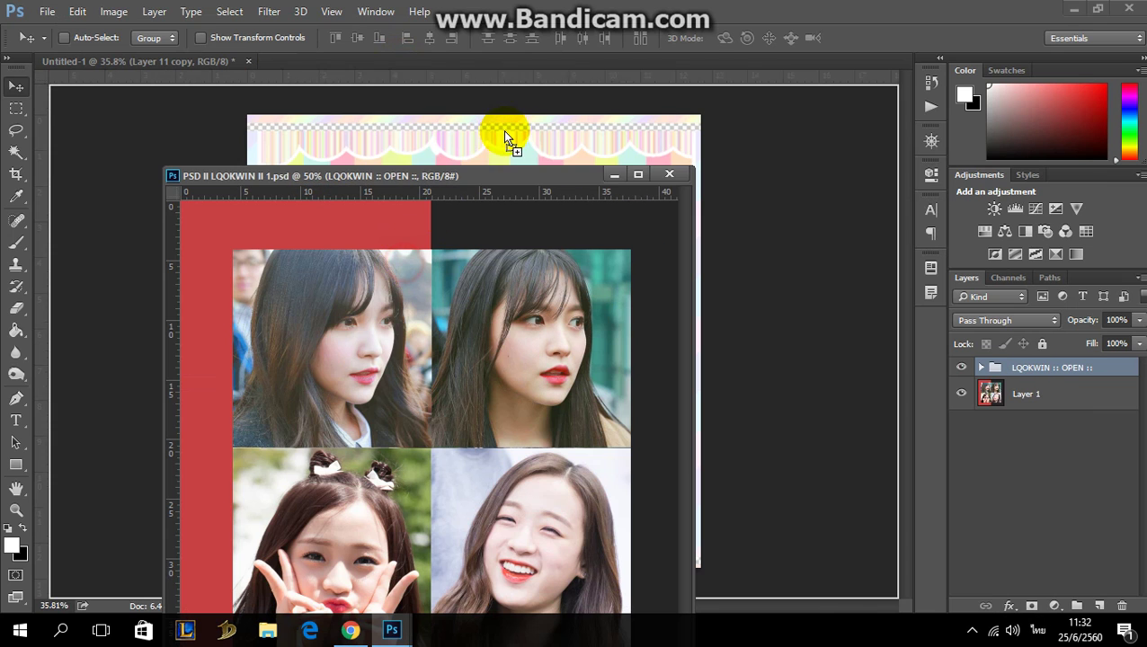
pyautogui.click(513, 133)
pyautogui.click(671, 175)
pyautogui.moveTo(1006, 441); pyautogui.dragTo(986, 372)
pyautogui.click(1011, 386)
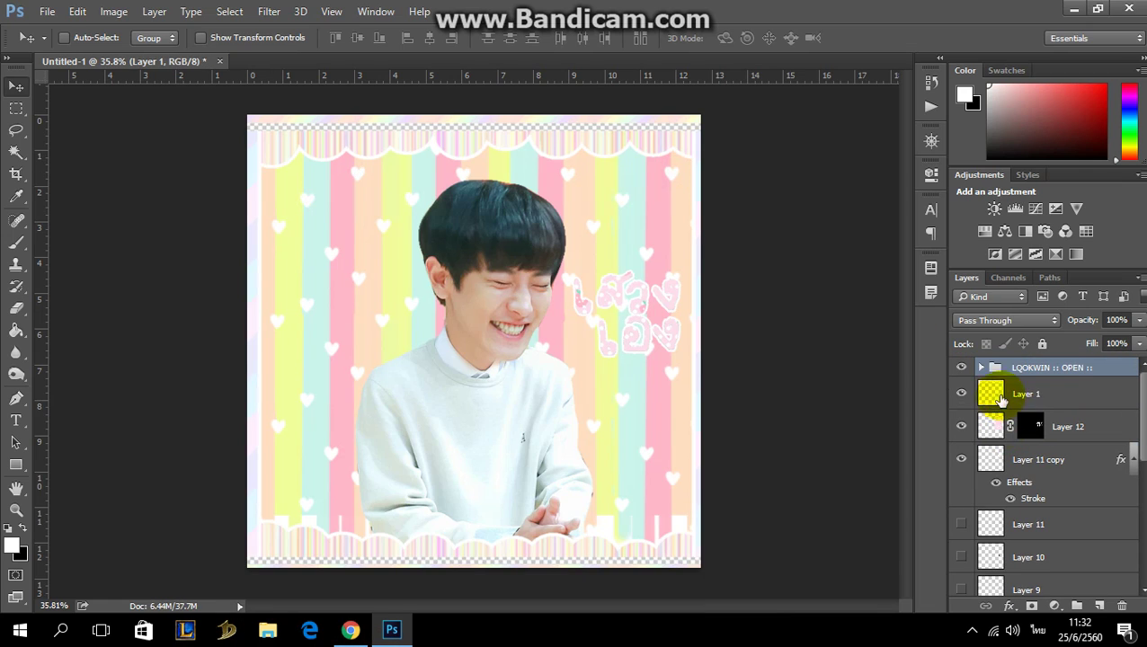
# Step: Open ocbGuGP.png, lasso the pair of pink blush marks and copy them above Layer 1 onto the man's face
pyautogui.click(1043, 392)
pyautogui.click(47, 11)
pyautogui.click(53, 43)
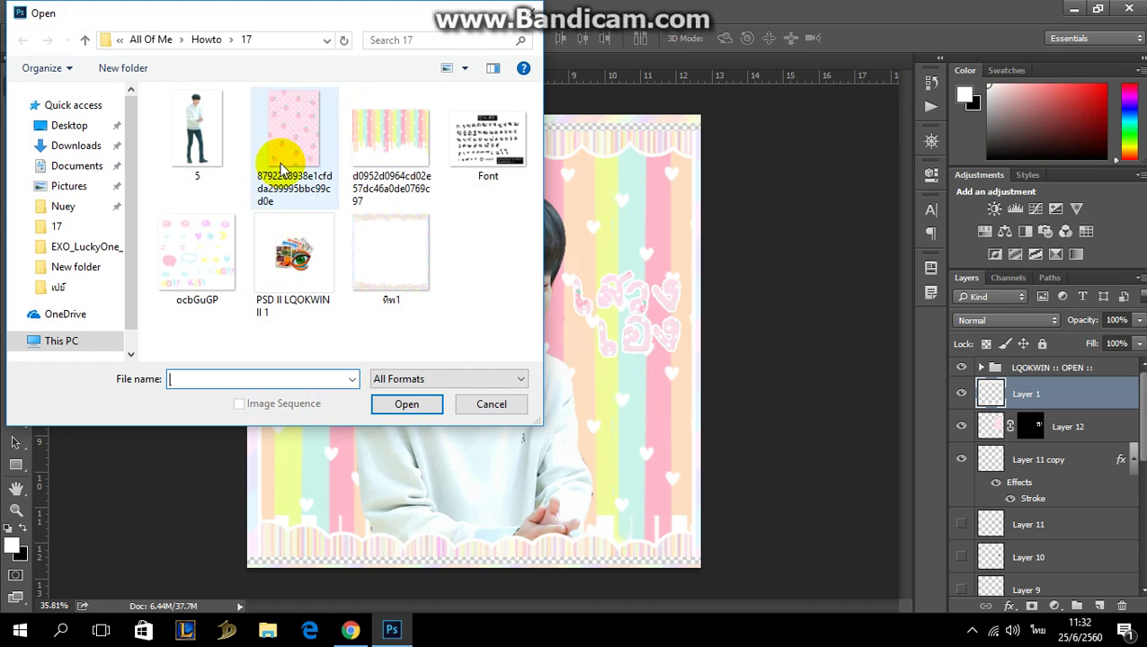
pyautogui.doubleClick(180, 257)
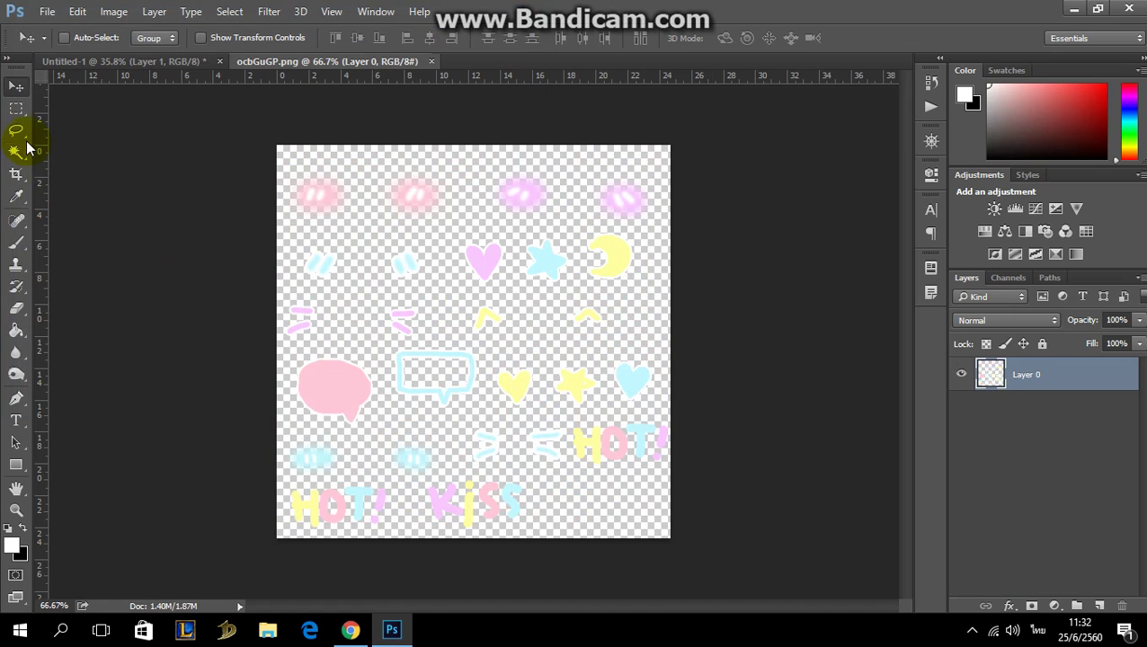
pyautogui.click(17, 132)
pyautogui.moveTo(452, 177)
pyautogui.mouseDown()
pyautogui.moveTo(443, 230)
pyautogui.moveTo(330, 237)
pyautogui.moveTo(285, 217)
pyautogui.moveTo(284, 160)
pyautogui.mouseUp()
pyautogui.click(16, 86)
pyautogui.moveTo(404, 197)
pyautogui.mouseDown()
pyautogui.moveTo(161, 59)
pyautogui.moveTo(474, 190)
pyautogui.moveTo(486, 277)
pyautogui.moveTo(599, 353)
pyautogui.moveTo(611, 337)
pyautogui.moveTo(527, 303)
pyautogui.mouseUp()
# Step: Fit the blush marks to the man's cheeks with Free Transform, rotating them about 5.6°
pyautogui.hotkey('ctrl', 't')
pyautogui.press('Return')
pyautogui.hotkey('ctrl', 't')
pyautogui.moveTo(582, 256); pyautogui.dragTo(585, 260)
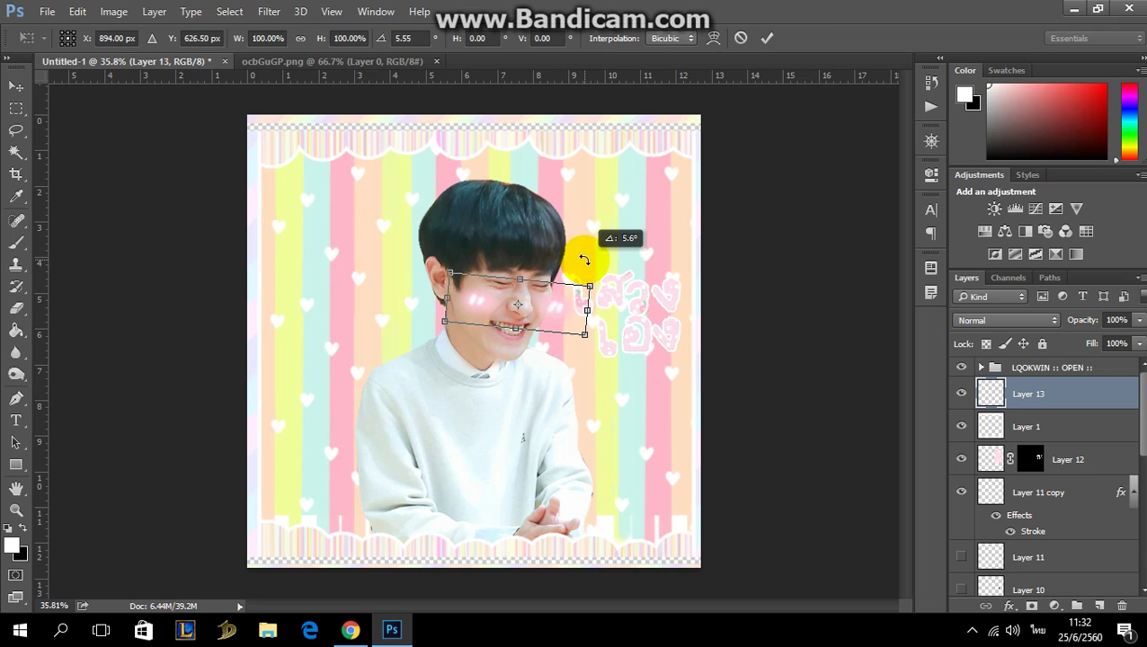
pyautogui.doubleClick(572, 326)
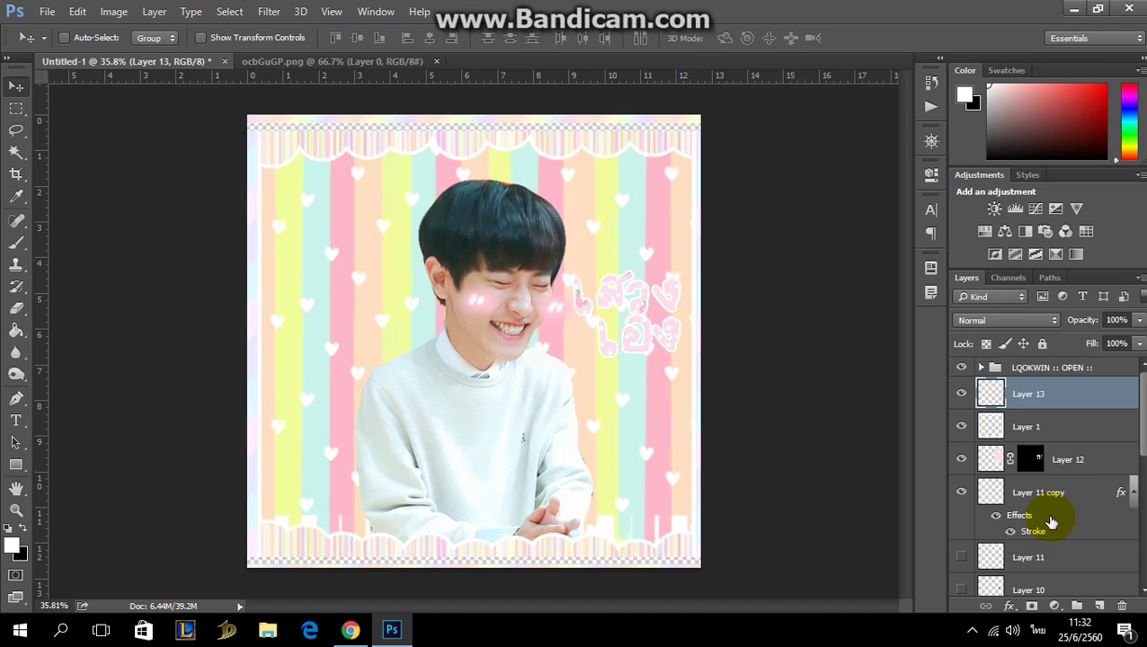
# Step: Select Layer 3 and Layer 2 together with the blush layer and shift the man about 0.41 cm to the left
pyautogui.scroll(-8, 1054, 511)
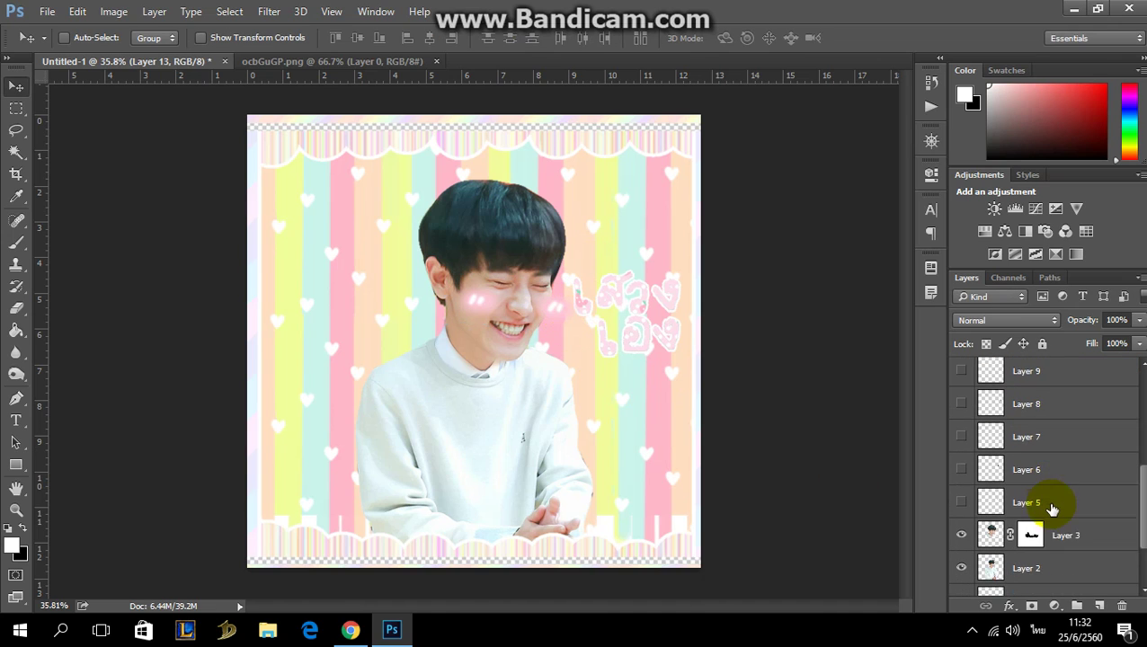
pyautogui.click(1082, 501)
pyautogui.keyDown('shift'); pyautogui.click(1043, 530); pyautogui.keyUp('shift')
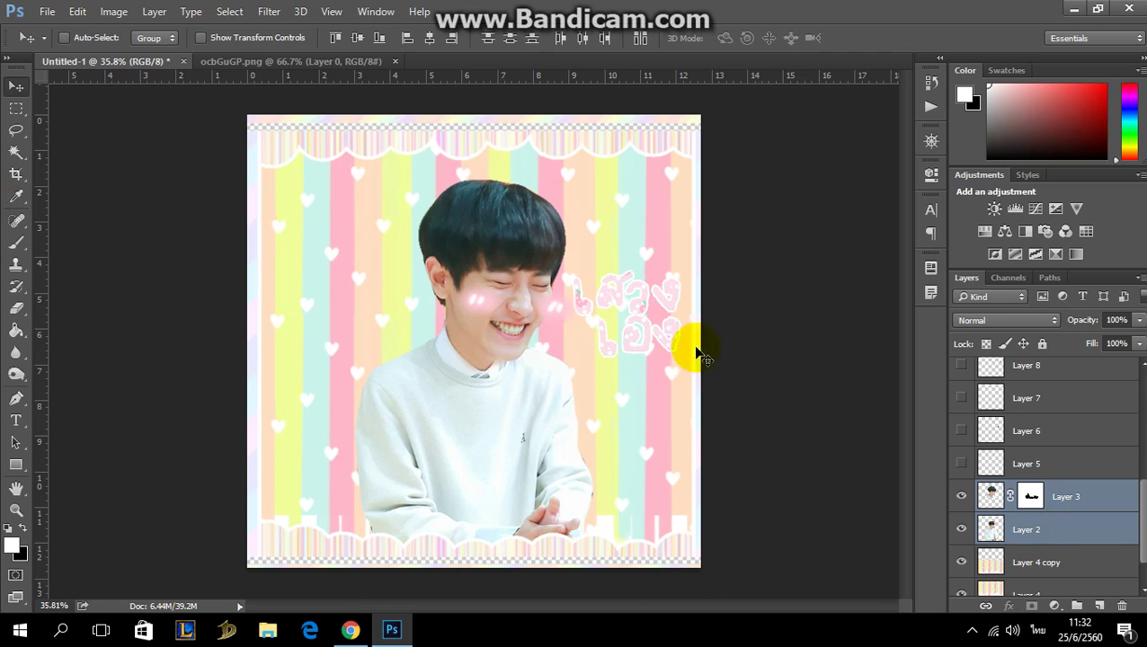
pyautogui.moveTo(586, 409); pyautogui.dragTo(572, 409)
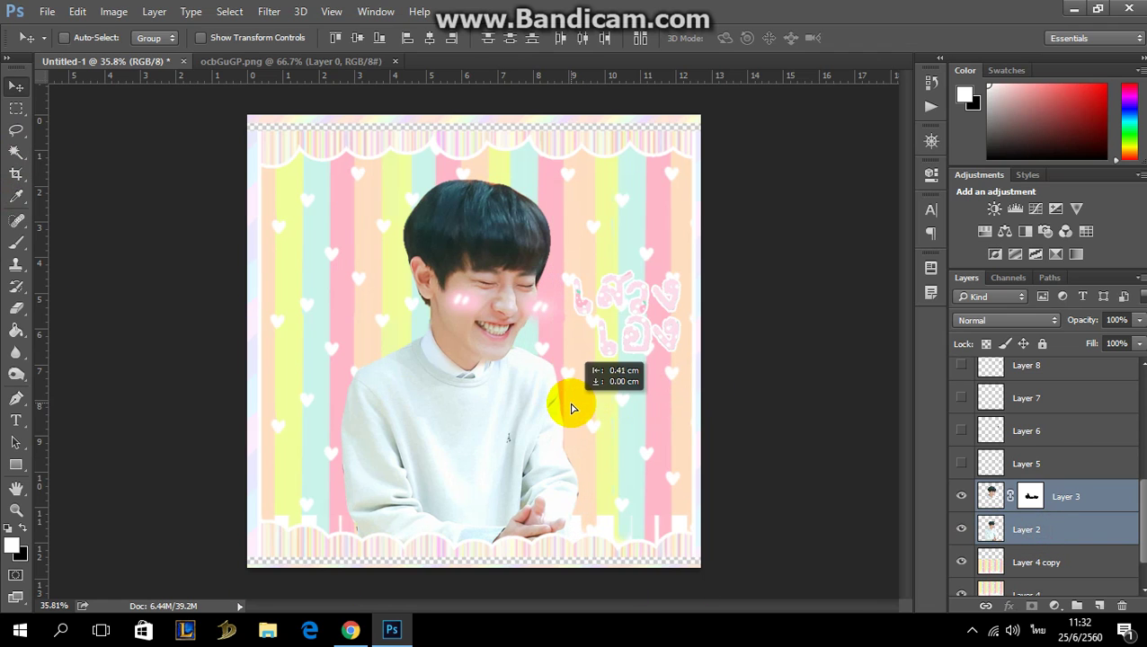
# Step: Scale the man and his blush marks together to about 112% and reposition them above the lower frame edge
pyautogui.scroll(5, 1116, 414)
pyautogui.scroll(-4, 1076, 445)
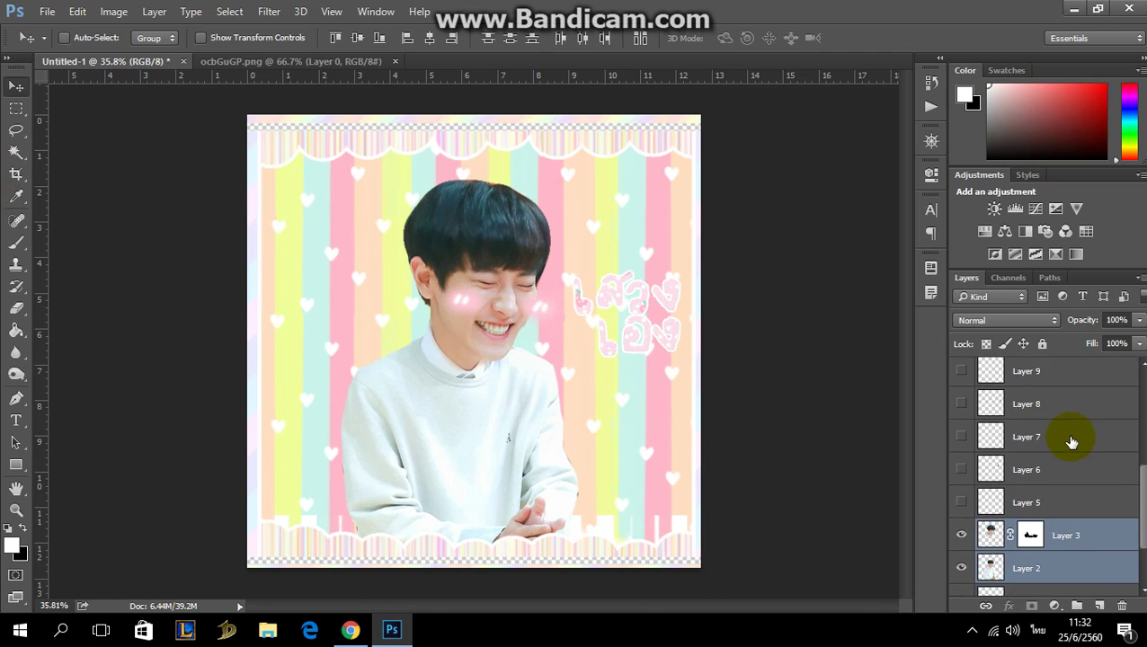
pyautogui.scroll(-2, 1072, 443)
pyautogui.hotkey('ctrl', 't')
pyautogui.moveTo(665, 157); pyautogui.dragTo(749, 93)
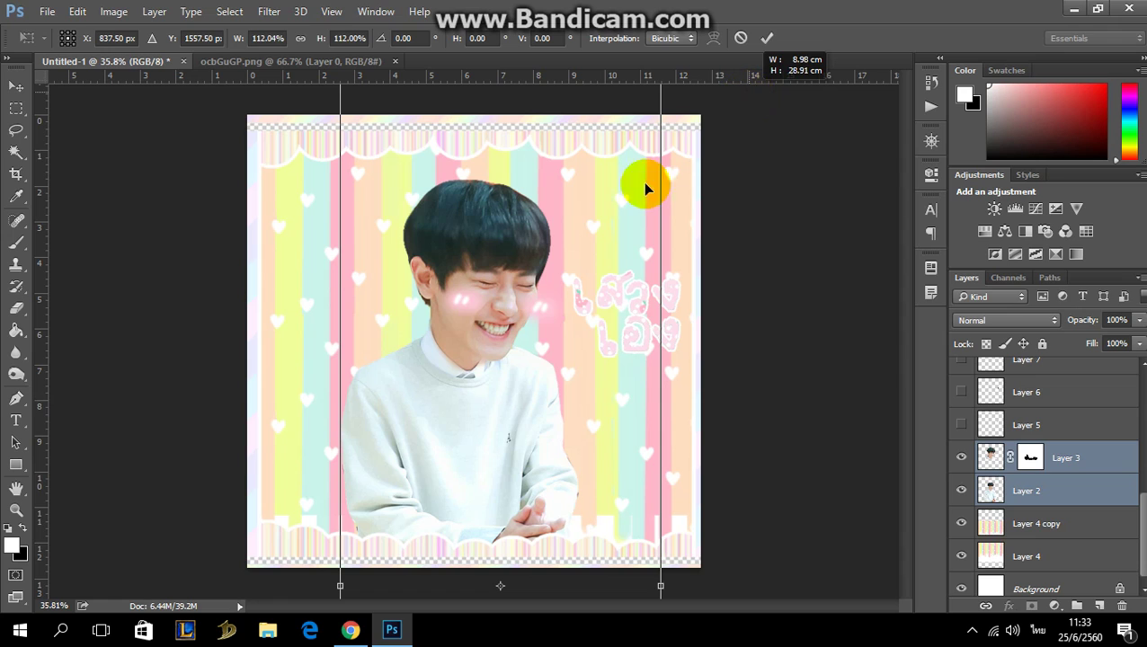
pyautogui.moveTo(646, 188); pyautogui.dragTo(559, 253)
pyautogui.doubleClick(559, 253)
pyautogui.moveTo(538, 307); pyautogui.dragTo(530, 384)
# Step: Show the jinsol and หวาน groups inside LQOKWIN :: OPEN ::, set หวาน to 18% opacity, collapse the parent group and select Layer 13
pyautogui.hotkey('ctrl', 'shift', 'alt', 'n')
pyautogui.scroll(1, 1111, 450)
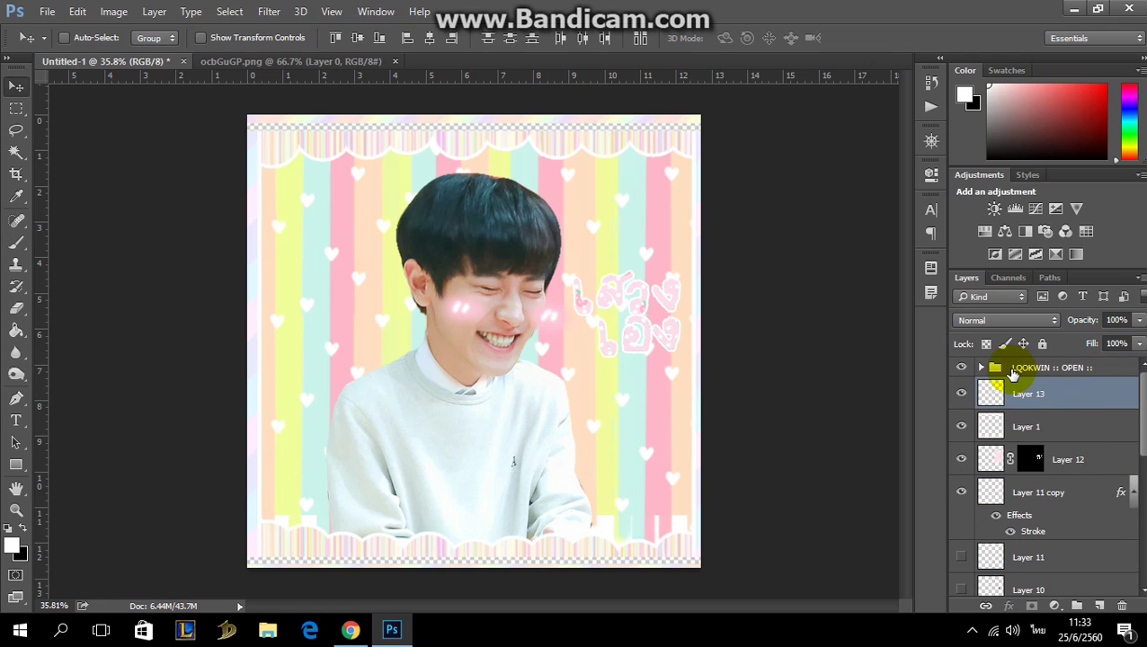
pyautogui.click(983, 368)
pyautogui.click(961, 406)
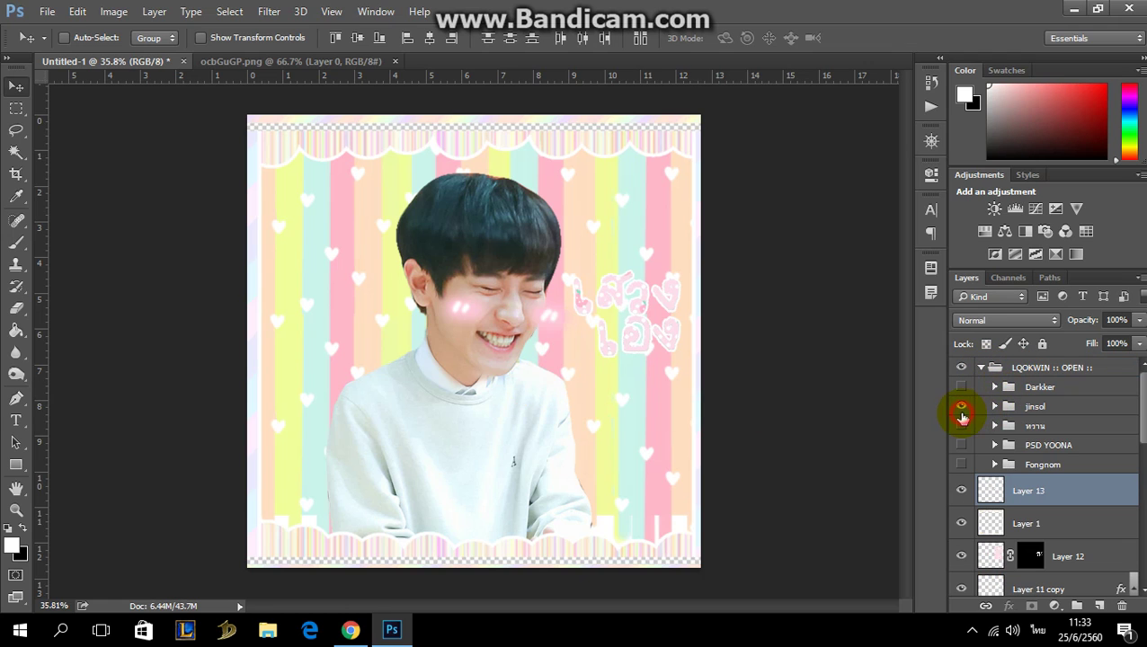
pyautogui.click(961, 426)
pyautogui.click(1005, 424)
pyautogui.click(1139, 320)
pyautogui.click(1061, 340)
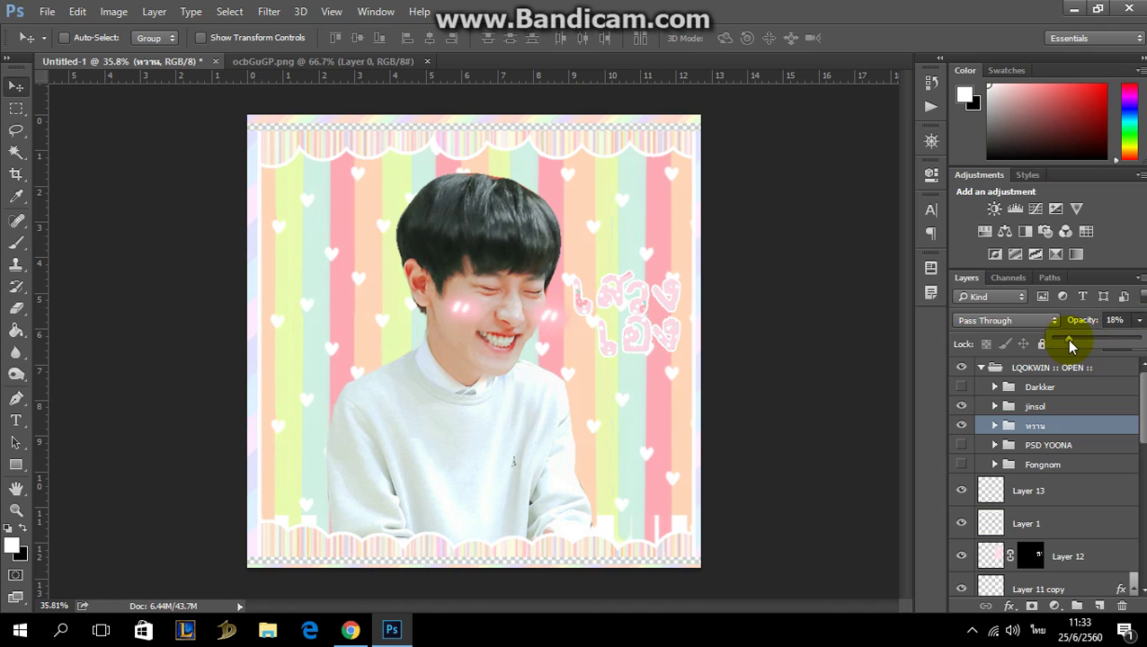
pyautogui.click(982, 369)
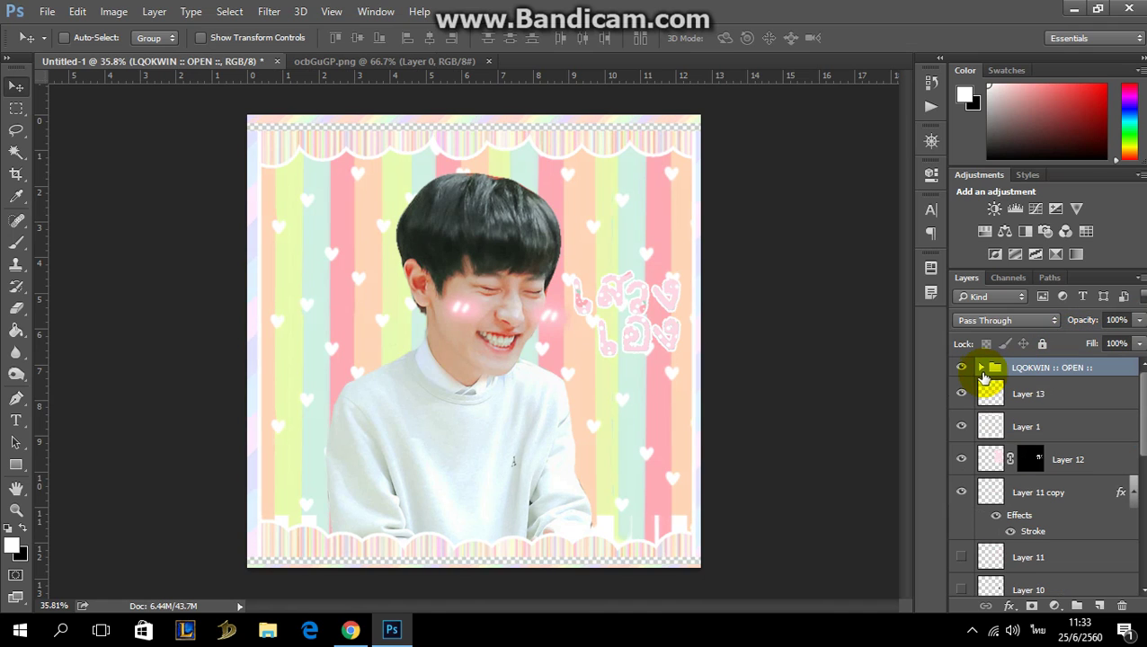
pyautogui.click(1070, 397)
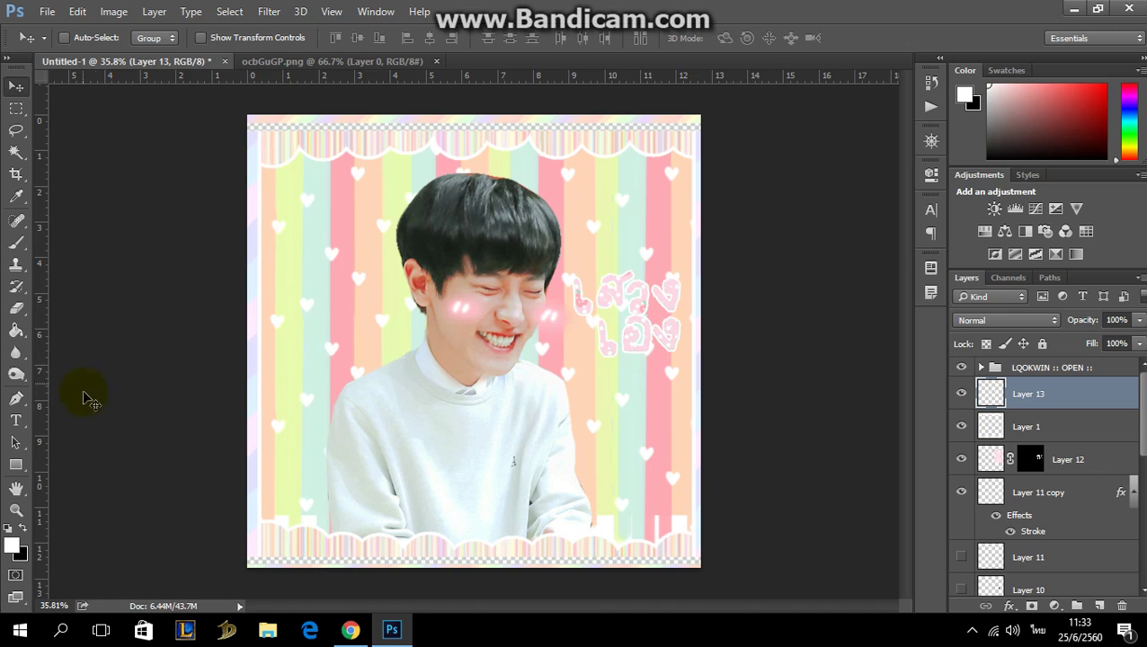